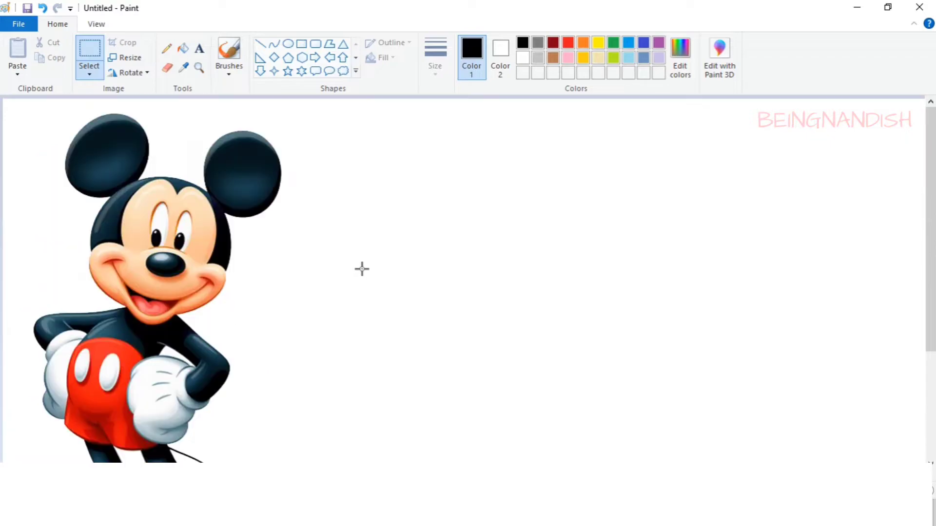
# Reduce the canvas width to trim the blank area beside the Mickey Mouse picture.
pyautogui.scroll(-3, 362, 269)
pyautogui.moveTo(487, 474); pyautogui.dragTo(565, 474)
pyautogui.moveTo(919, 203); pyautogui.dragTo(607, 219)
pyautogui.scroll(5, 624, 221)
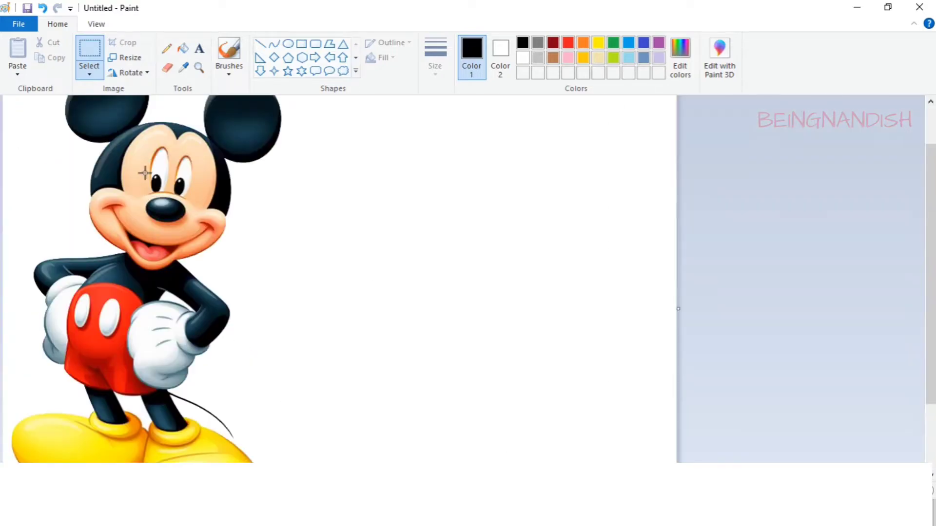
# Enlarge the view of the picture and set up the Curve shape with a thicker black line.
pyautogui.click(96, 24)
pyautogui.click(17, 49)
pyautogui.click(58, 24)
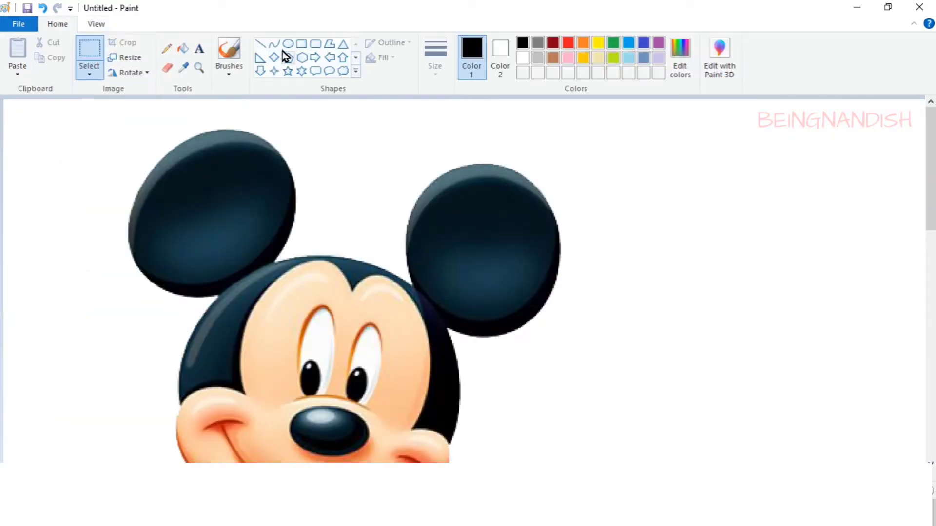
pyautogui.click(274, 44)
pyautogui.click(435, 56)
pyautogui.click(491, 123)
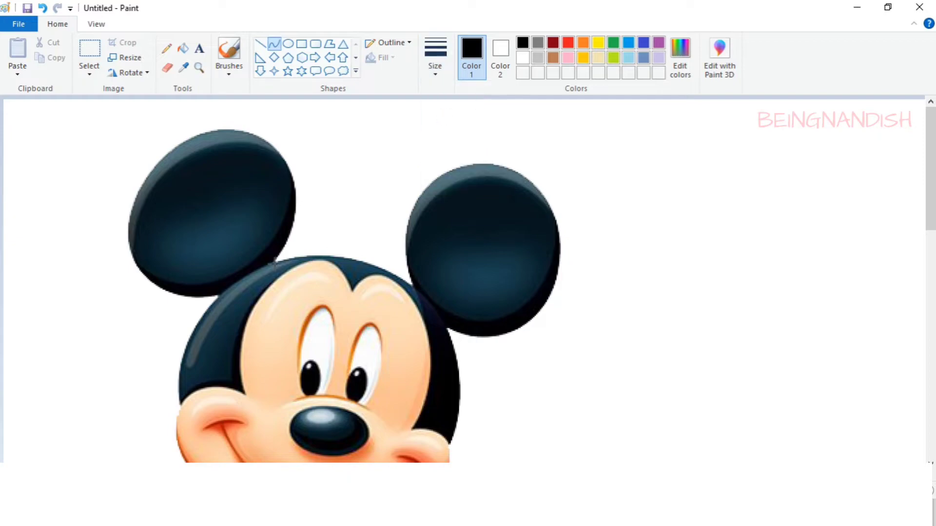
# Trace the top of the head between the two ears with a curve.
pyautogui.scroll(-2, 276, 266)
pyautogui.scroll(2, 275, 266)
pyautogui.moveTo(271, 263)
pyautogui.mouseDown()
pyautogui.moveTo(412, 286)
pyautogui.moveTo(349, 247)
pyautogui.moveTo(362, 246)
pyautogui.mouseUp()
# Trace the upper, inner and outer edges of the right-hand ear with curves.
pyautogui.moveTo(413, 283); pyautogui.dragTo(490, 163)
pyautogui.moveTo(441, 214); pyautogui.dragTo(394, 221)
pyautogui.moveTo(405, 171); pyautogui.dragTo(411, 163)
pyautogui.click(514, 132)
pyautogui.moveTo(490, 163); pyautogui.dragTo(524, 326)
pyautogui.click(528, 166)
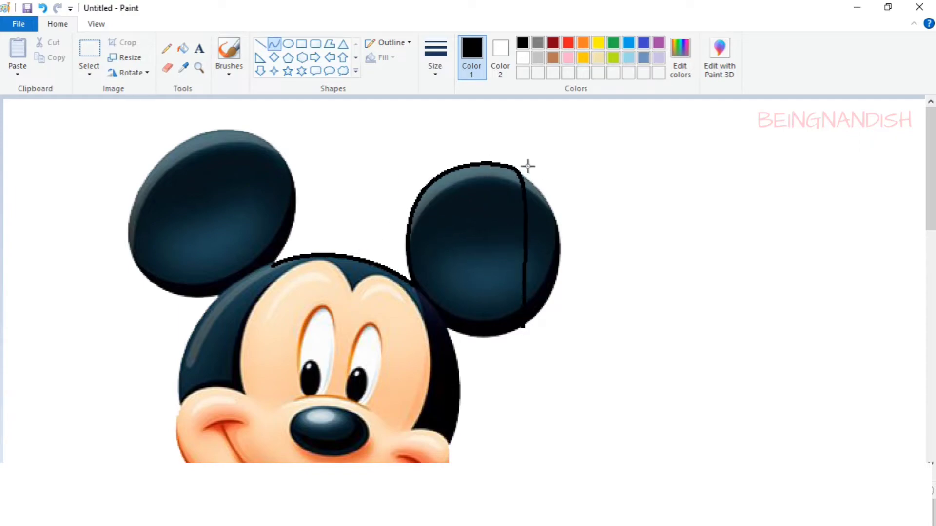
pyautogui.moveTo(603, 232)
pyautogui.mouseDown()
pyautogui.moveTo(607, 241)
pyautogui.moveTo(604, 227)
pyautogui.mouseUp()
pyautogui.click(645, 304)
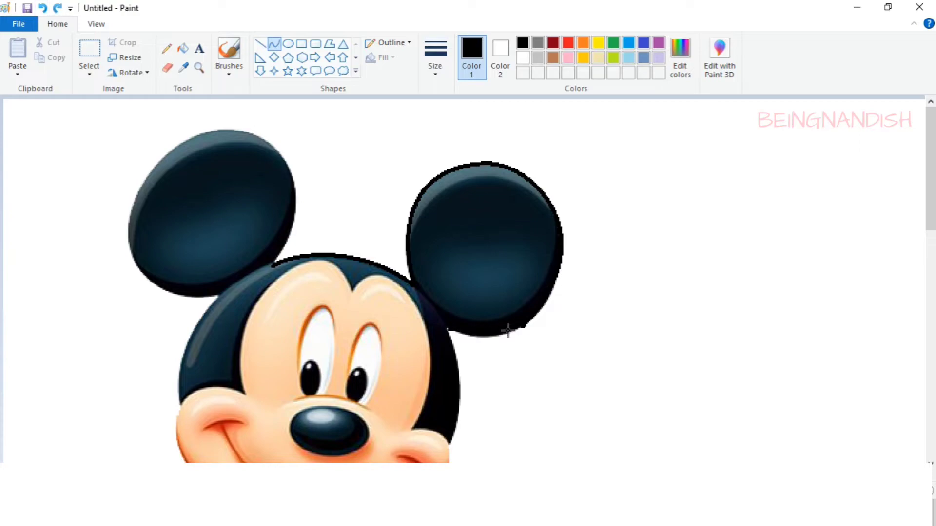
# Close the right-hand ear's outline with a curve along its lower edge.
pyautogui.moveTo(507, 331); pyautogui.dragTo(523, 325)
pyautogui.moveTo(487, 335); pyautogui.dragTo(521, 328)
pyautogui.hotkey('ctrl', 'z')
pyautogui.moveTo(486, 336); pyautogui.dragTo(482, 344)
pyautogui.click(486, 343)
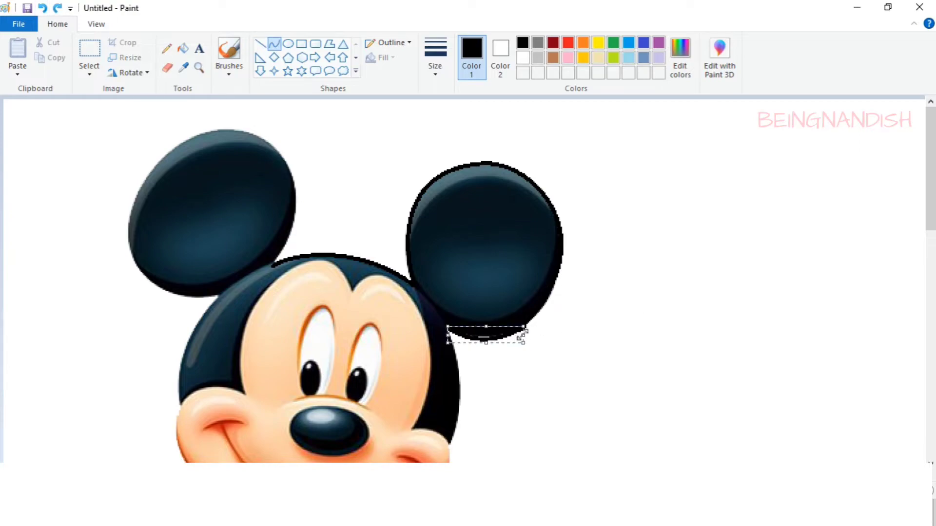
pyautogui.scroll(-3, 533, 328)
pyautogui.moveTo(447, 237); pyautogui.dragTo(454, 352)
pyautogui.moveTo(453, 295); pyautogui.dragTo(454, 305)
pyautogui.moveTo(458, 352); pyautogui.dragTo(459, 349)
pyautogui.click(508, 308)
pyautogui.hotkey('ctrl', 'z')
# Trace the right side of the head from below the ear down to the cheek.
pyautogui.moveTo(447, 238); pyautogui.dragTo(448, 351)
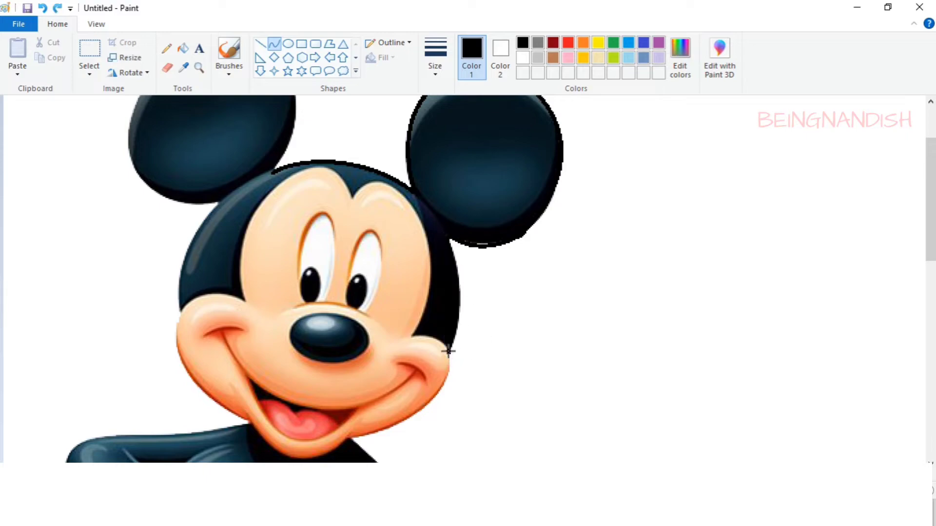
pyautogui.moveTo(448, 295); pyautogui.dragTo(465, 313)
# Trace the full outline of the left-hand ear with curves along its outer, upper and inner edges.
pyautogui.scroll(3, 515, 316)
pyautogui.moveTo(142, 177); pyautogui.dragTo(217, 296)
pyautogui.moveTo(179, 237)
pyautogui.mouseDown()
pyautogui.moveTo(94, 297)
pyautogui.moveTo(107, 308)
pyautogui.mouseUp()
pyautogui.moveTo(145, 181); pyautogui.dragTo(286, 158)
pyautogui.moveTo(220, 166); pyautogui.dragTo(234, 91)
pyautogui.moveTo(287, 158); pyautogui.dragTo(276, 258)
pyautogui.click(304, 206)
pyautogui.moveTo(307, 218); pyautogui.dragTo(300, 225)
# Trace the left side of the head from the ear down to the cheek.
pyautogui.scroll(-3, 344, 197)
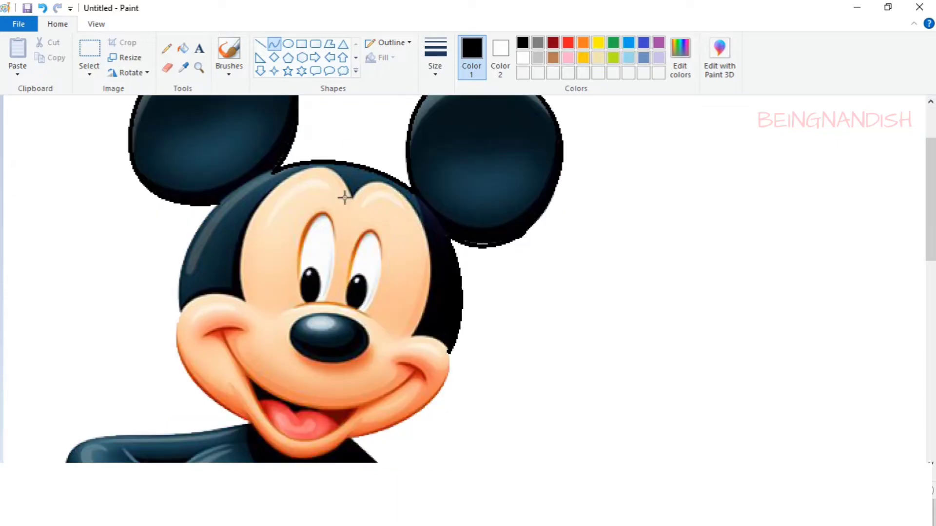
pyautogui.moveTo(216, 206); pyautogui.dragTo(180, 310)
pyautogui.moveTo(184, 244); pyautogui.dragTo(177, 245)
pyautogui.moveTo(175, 265); pyautogui.dragTo(172, 271)
# Trace the face's left edge from the cheek up to the forehead with curves.
pyautogui.moveTo(180, 310)
pyautogui.mouseDown()
pyautogui.moveTo(246, 303)
pyautogui.moveTo(274, 203)
pyautogui.moveTo(305, 168)
pyautogui.mouseUp()
pyautogui.click(191, 291)
pyautogui.click(226, 279)
pyautogui.click(235, 254)
pyautogui.click(247, 201)
pyautogui.moveTo(247, 201); pyautogui.dragTo(241, 201)
# Trace the forehead's central peak and the face's right edge down to the right cheek.
pyautogui.moveTo(306, 169)
pyautogui.mouseDown()
pyautogui.moveTo(427, 226)
pyautogui.moveTo(412, 336)
pyautogui.mouseUp()
pyautogui.click(322, 164)
pyautogui.click(343, 162)
pyautogui.click(385, 170)
pyautogui.click(393, 163)
pyautogui.scroll(-1, 393, 213)
pyautogui.scroll(1, 393, 213)
pyautogui.click(435, 296)
pyautogui.click(422, 297)
# Trace the right cheek's outline from the hair edge around to the chin.
pyautogui.scroll(-1, 420, 297)
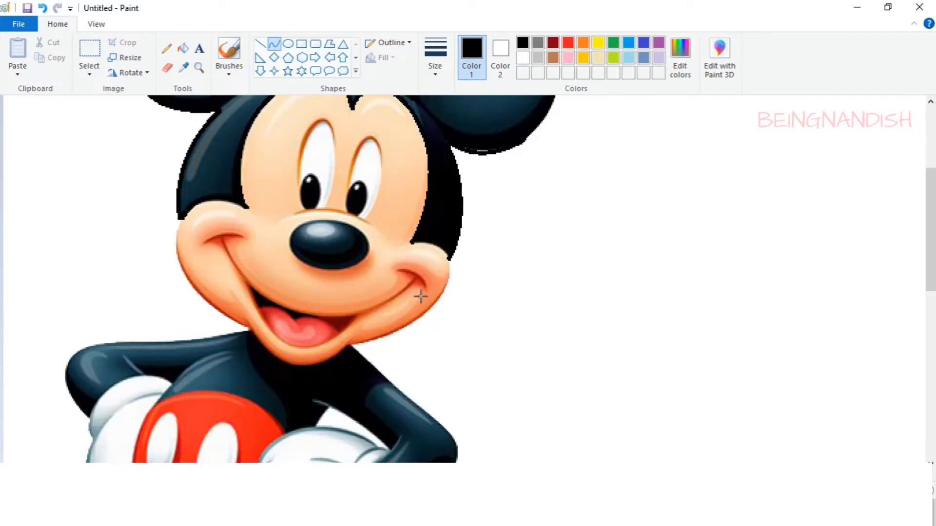
pyautogui.moveTo(412, 244); pyautogui.dragTo(433, 310)
pyautogui.click(458, 249)
pyautogui.click(465, 255)
pyautogui.moveTo(351, 345); pyautogui.dragTo(432, 309)
pyautogui.click(393, 336)
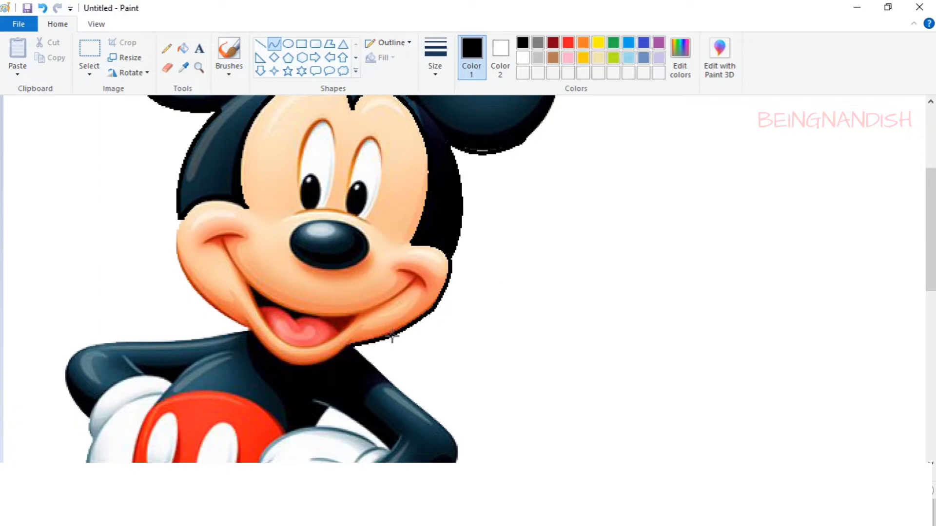
pyautogui.click(416, 326)
# Trace the left cheek's outline from the hair edge down to the neck.
pyautogui.moveTo(183, 223); pyautogui.dragTo(249, 327)
pyautogui.click(173, 282)
pyautogui.click(172, 295)
pyautogui.scroll(1, 131, 234)
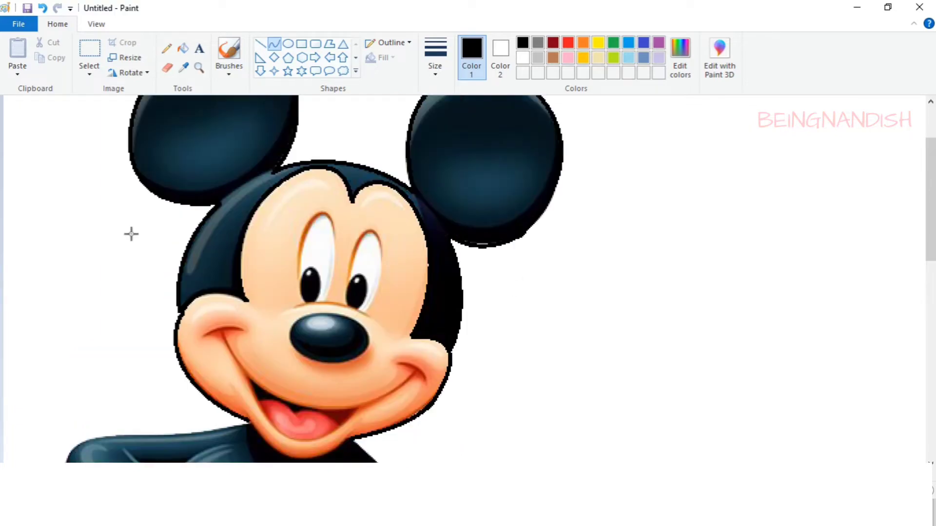
# Trace the wide smile line from the left cheek to the right cheek with one curve.
pyautogui.scroll(-1, 183, 312)
pyautogui.moveTo(223, 238); pyautogui.dragTo(417, 280)
pyautogui.click(245, 301)
pyautogui.moveTo(307, 342); pyautogui.dragTo(325, 355)
pyautogui.click(135, 228)
# Trace the lower edge of the open mouth and the top of the tongue.
pyautogui.moveTo(249, 283); pyautogui.dragTo(360, 315)
pyautogui.click(257, 345)
pyautogui.click(312, 377)
pyautogui.click(283, 307)
pyautogui.moveTo(262, 310)
pyautogui.mouseDown()
pyautogui.moveTo(296, 322)
pyautogui.moveTo(348, 320)
pyautogui.mouseUp()
pyautogui.click(284, 309)
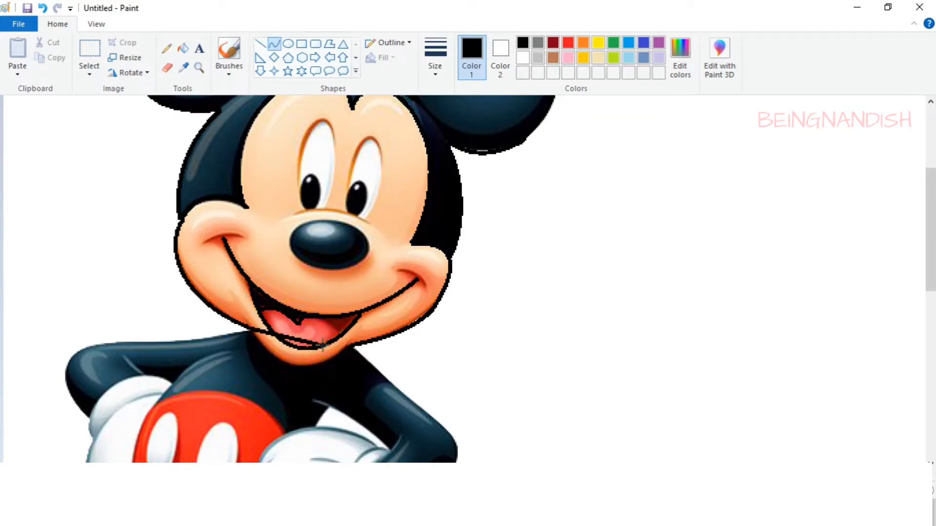
# Draw short curved creases across both ends of the smile.
pyautogui.scroll(2, 210, 327)
pyautogui.moveTo(203, 337); pyautogui.dragTo(245, 329)
pyautogui.click(224, 326)
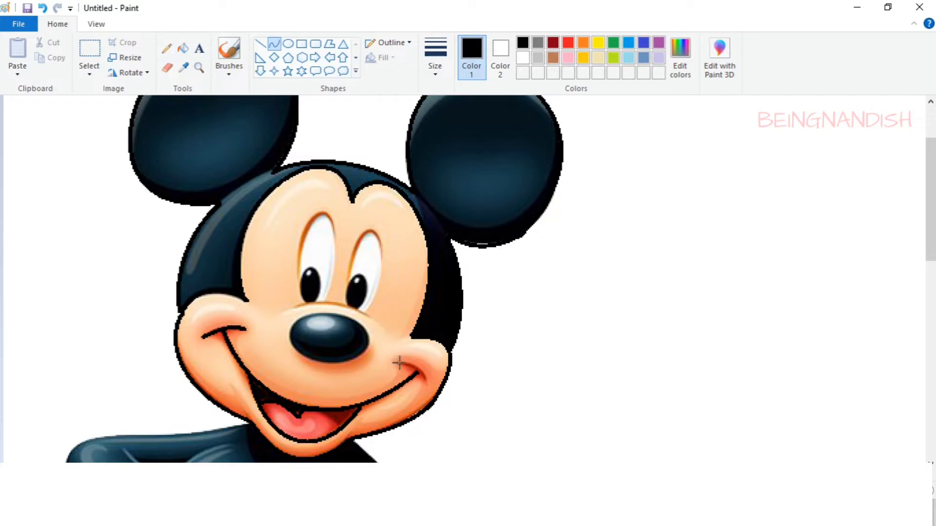
pyautogui.moveTo(332, 314); pyautogui.dragTo(352, 361)
pyautogui.click(359, 317)
pyautogui.click(390, 340)
pyautogui.hotkey('ctrl', 'z')
# Trace the nose's outline and the curved line just above it.
pyautogui.moveTo(290, 332)
pyautogui.mouseDown()
pyautogui.moveTo(372, 341)
pyautogui.moveTo(365, 302)
pyautogui.moveTo(367, 342)
pyautogui.moveTo(342, 365)
pyautogui.moveTo(354, 383)
pyautogui.mouseUp()
pyautogui.moveTo(290, 308); pyautogui.dragTo(375, 322)
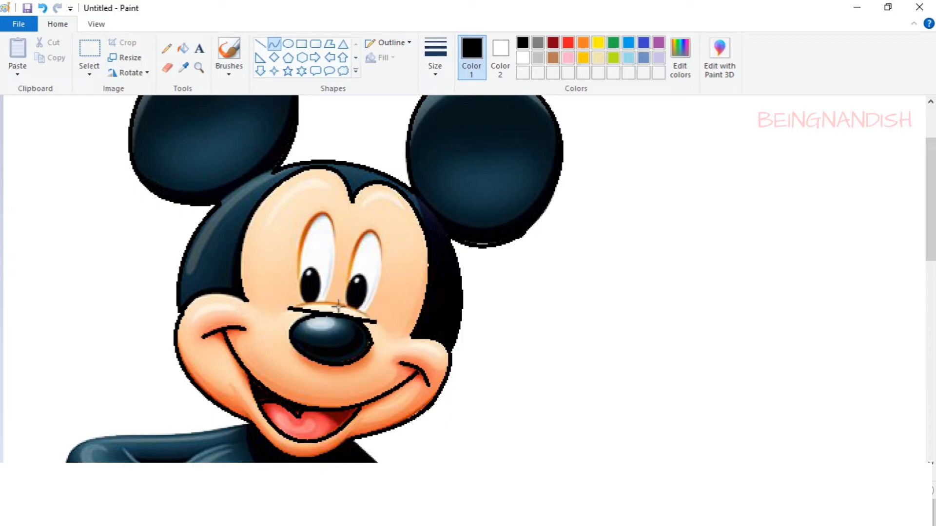
pyautogui.click(341, 302)
pyautogui.click(354, 303)
# Trace both sides of the left-hand eye with curves.
pyautogui.moveTo(323, 213); pyautogui.dragTo(307, 303)
pyautogui.click(288, 241)
pyautogui.click(284, 283)
pyautogui.moveTo(323, 213); pyautogui.dragTo(325, 300)
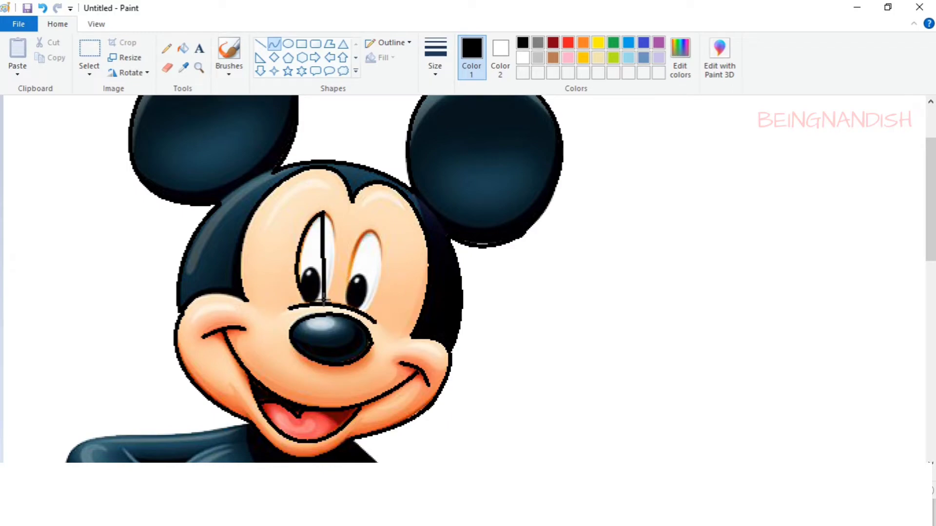
pyautogui.click(336, 224)
pyautogui.click(345, 252)
# Trace both sides of the right-hand eye and outline the pupils.
pyautogui.moveTo(372, 230); pyautogui.dragTo(349, 304)
pyautogui.click(348, 240)
pyautogui.click(342, 281)
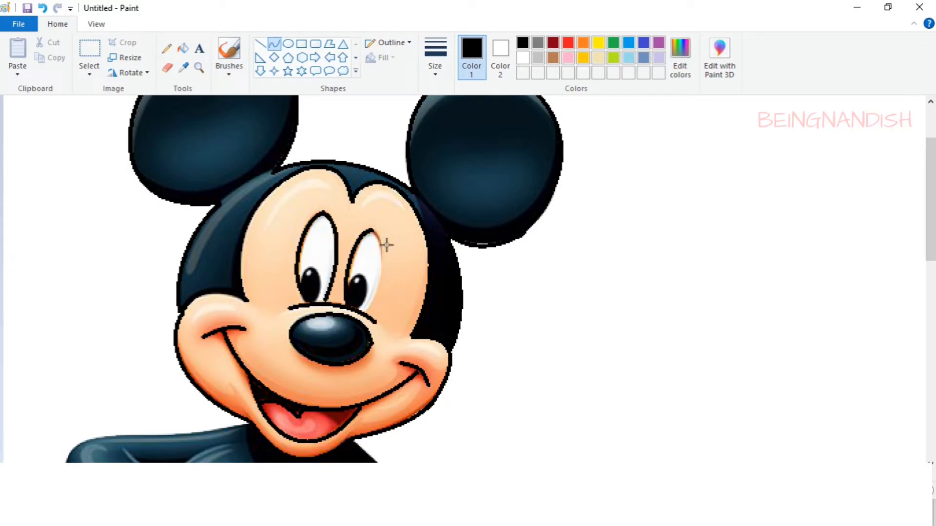
pyautogui.moveTo(372, 230); pyautogui.dragTo(361, 310)
pyautogui.click(384, 245)
pyautogui.click(389, 280)
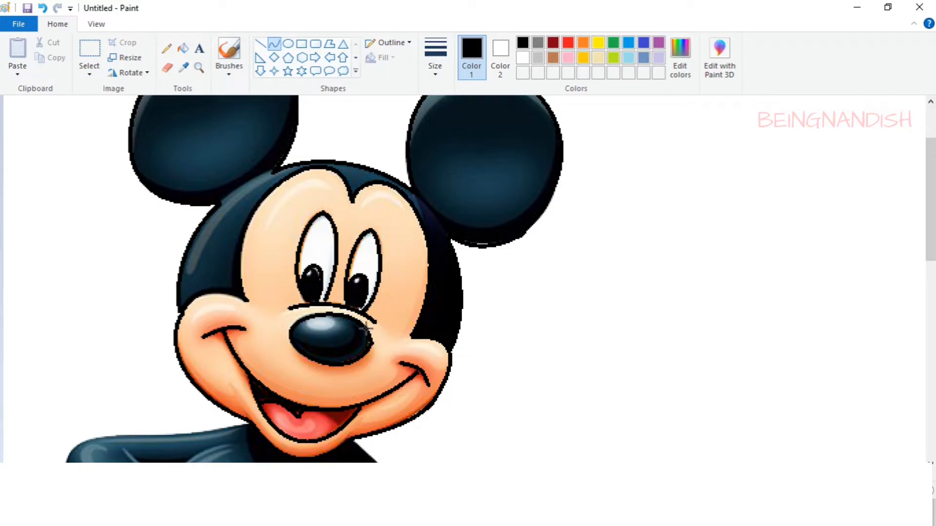
pyautogui.scroll(-4, 365, 328)
pyautogui.moveTo(356, 159); pyautogui.dragTo(451, 284)
pyautogui.click(435, 207)
pyautogui.click(475, 245)
pyautogui.hotkey('ctrl', 'z')
# Trace the right-hand arm's outer edge from the chin to the elbow and around to the glove.
pyautogui.moveTo(357, 160); pyautogui.dragTo(446, 242)
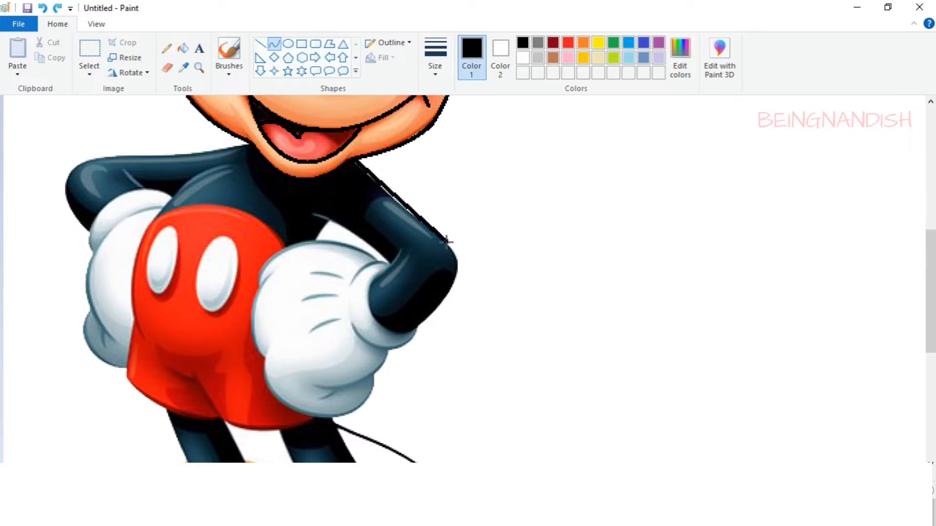
pyautogui.hotkey('ctrl', 'z')
pyautogui.click(474, 256)
pyautogui.click(460, 288)
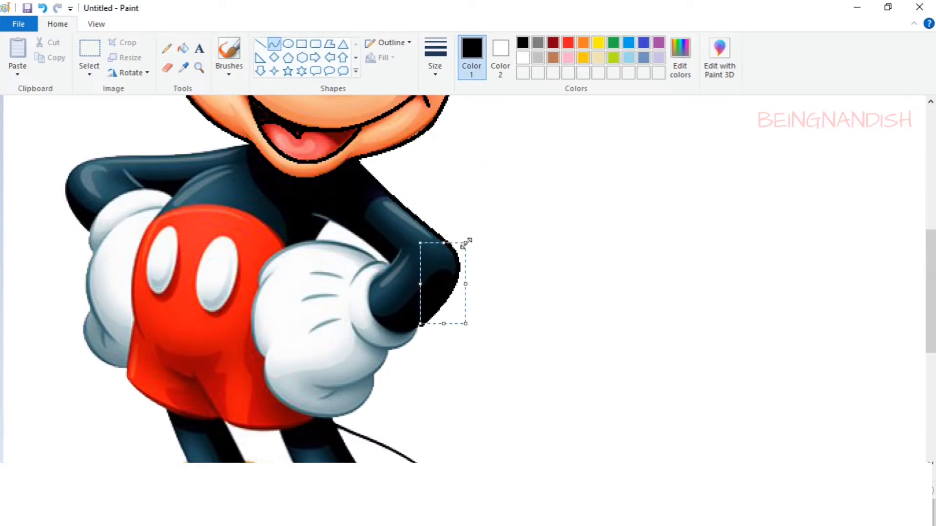
pyautogui.click(495, 246)
# Trace the underside of the right-hand arm and the forearm's edge inside the glove cuff.
pyautogui.moveTo(323, 221)
pyautogui.mouseDown()
pyautogui.moveTo(387, 263)
pyautogui.moveTo(396, 258)
pyautogui.mouseUp()
pyautogui.click(343, 226)
pyautogui.click(366, 240)
pyautogui.click(434, 183)
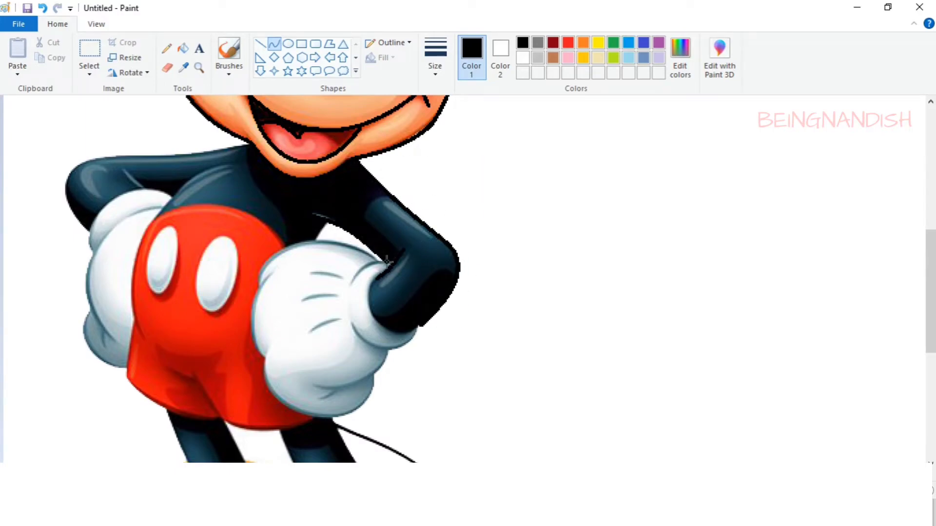
pyautogui.click(369, 299)
pyautogui.click(374, 341)
pyautogui.click(367, 298)
# Trace the top edge of the right-hand glove from the shorts to the cuff.
pyautogui.moveTo(266, 266); pyautogui.dragTo(378, 264)
pyautogui.click(293, 243)
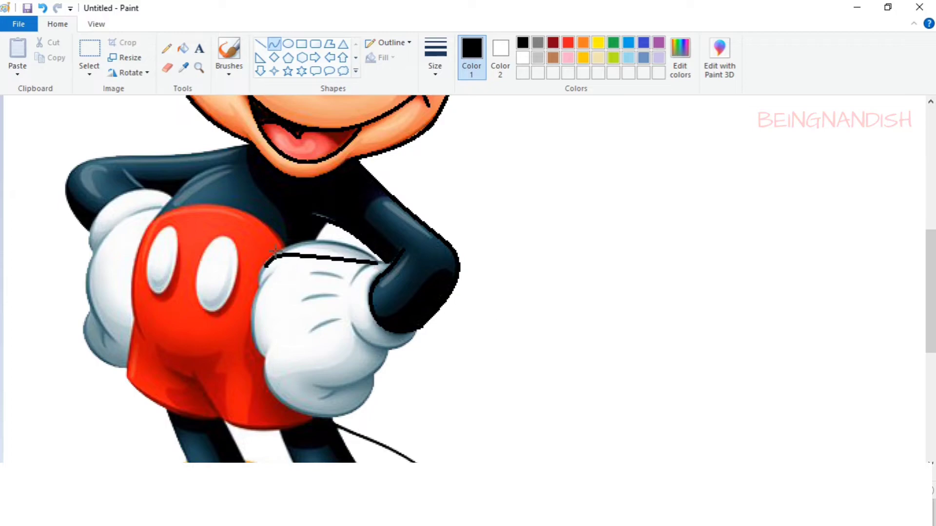
pyautogui.click(331, 221)
# Trace the right-hand glove's side against the shorts and its rounded lower edge.
pyautogui.click(248, 333)
pyautogui.moveTo(274, 273)
pyautogui.mouseDown()
pyautogui.moveTo(265, 360)
pyautogui.moveTo(330, 416)
pyautogui.moveTo(374, 376)
pyautogui.mouseUp()
pyautogui.click(249, 301)
pyautogui.click(283, 413)
pyautogui.click(268, 394)
pyautogui.click(431, 414)
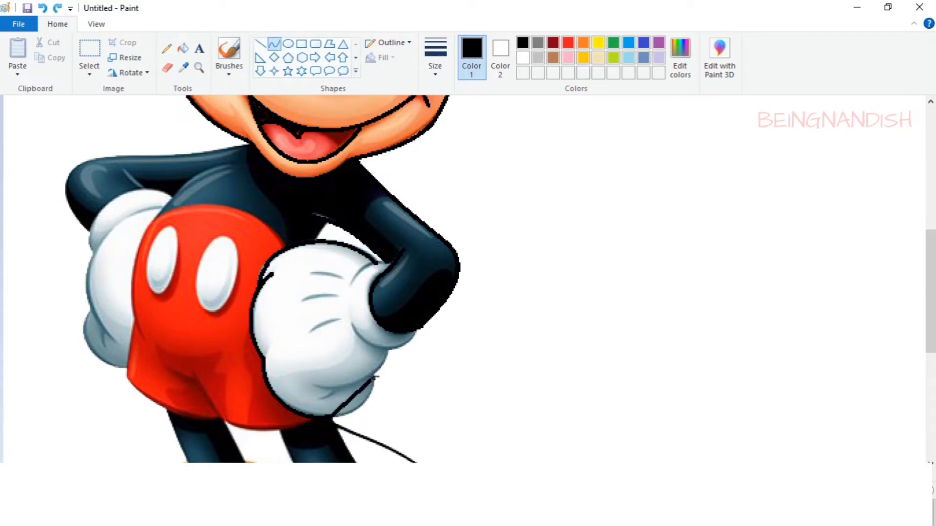
pyautogui.click(361, 417)
pyautogui.click(375, 405)
pyautogui.click(409, 364)
# Trace the finger fold across the lower part of the right-hand glove up to the cuff.
pyautogui.moveTo(316, 387); pyautogui.dragTo(387, 350)
pyautogui.click(363, 389)
pyautogui.click(384, 377)
# Trace the lower and upper edges of the right-hand glove's cuff.
pyautogui.moveTo(353, 324); pyautogui.dragTo(416, 332)
pyautogui.click(373, 350)
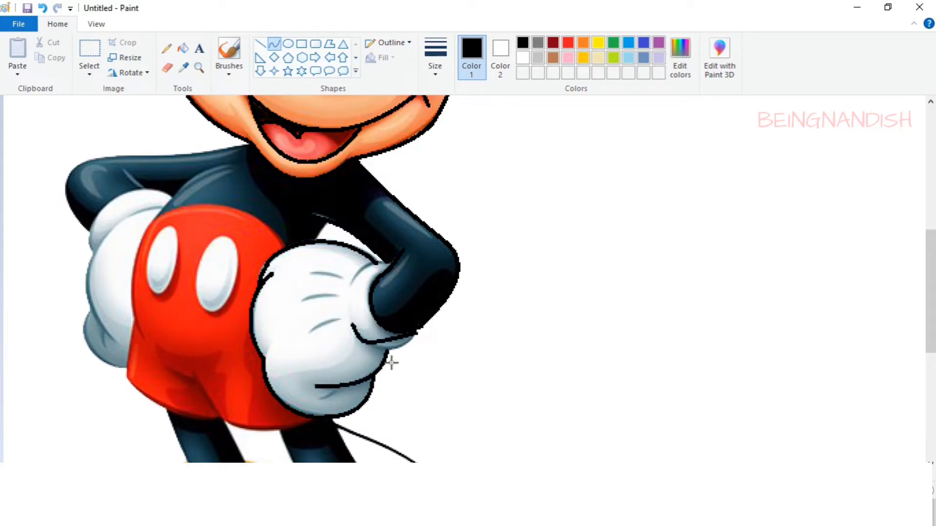
pyautogui.click(405, 360)
pyautogui.click(424, 305)
pyautogui.click(356, 268)
pyautogui.moveTo(384, 263)
pyautogui.mouseDown()
pyautogui.moveTo(348, 291)
pyautogui.moveTo(344, 281)
pyautogui.moveTo(340, 294)
pyautogui.mouseUp()
# Draw the three short crease lines on the back of the right-hand glove and the small finger crease below.
pyautogui.click(329, 272)
pyautogui.click(320, 295)
pyautogui.moveTo(311, 334); pyautogui.dragTo(338, 320)
pyautogui.click(322, 324)
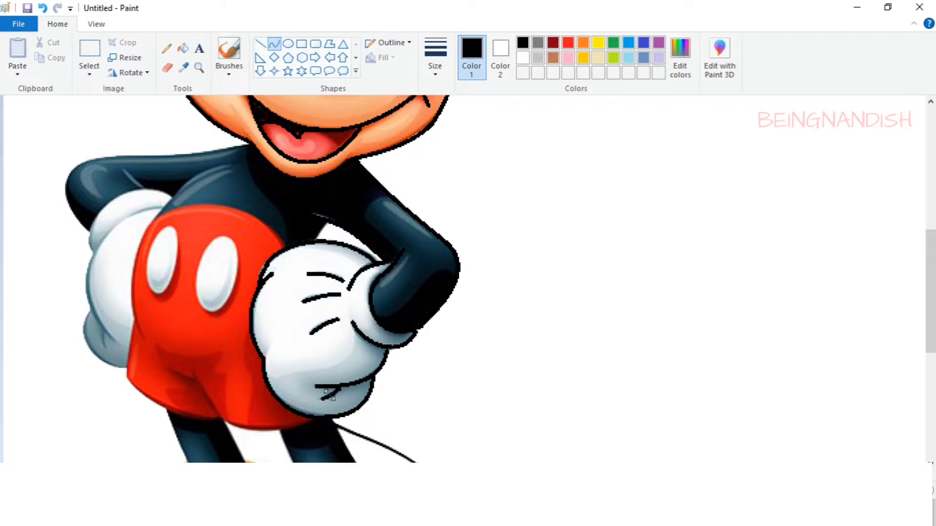
# Trace the left-hand arm from the neck along its upper edge and around the elbow to the glove.
pyautogui.scroll(2, 365, 319)
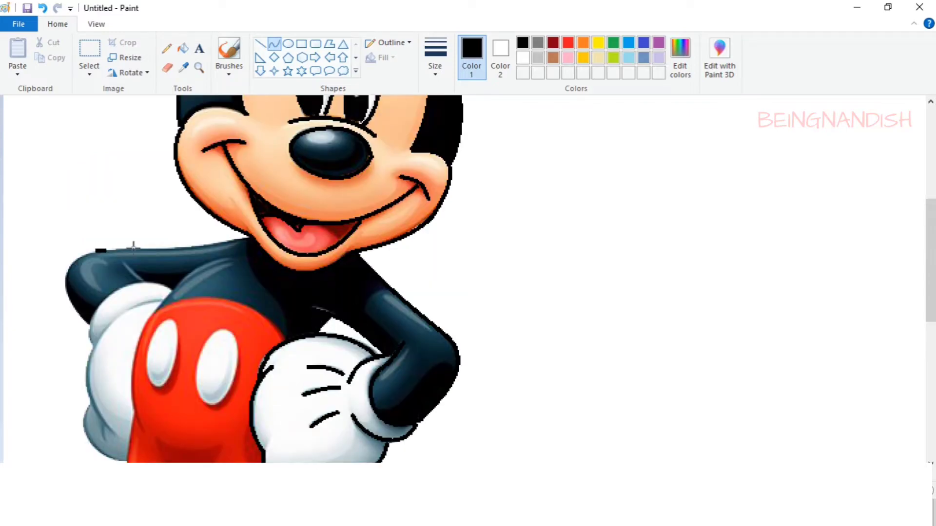
pyautogui.moveTo(133, 248); pyautogui.dragTo(247, 236)
pyautogui.click(160, 250)
pyautogui.click(195, 246)
pyautogui.click(163, 211)
pyautogui.moveTo(96, 251); pyautogui.dragTo(90, 325)
pyautogui.click(58, 255)
pyautogui.click(47, 288)
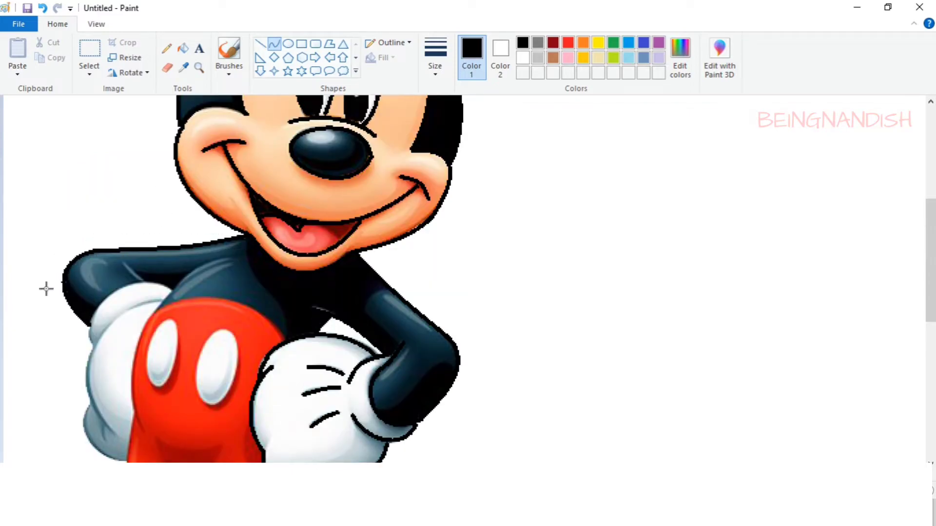
pyautogui.scroll(-2, 95, 223)
pyautogui.moveTo(116, 201); pyautogui.dragTo(92, 247)
pyautogui.click(82, 234)
pyautogui.click(87, 197)
pyautogui.hotkey('ctrl', 'z')
# Trace the left-hand glove's cuff from its outer lower end up and over the top to the body.
pyautogui.moveTo(116, 200); pyautogui.dragTo(91, 252)
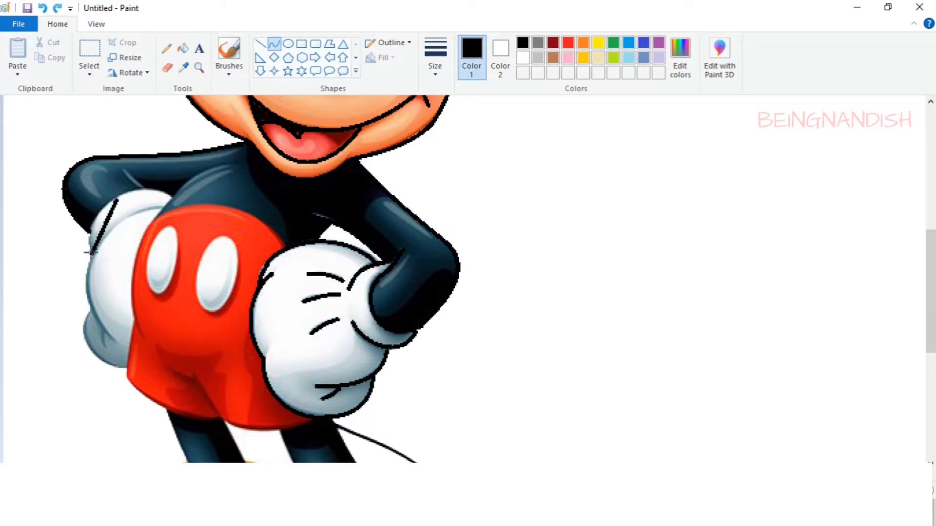
pyautogui.click(93, 221)
pyautogui.click(85, 238)
pyautogui.moveTo(118, 201); pyautogui.dragTo(169, 196)
pyautogui.click(158, 186)
pyautogui.click(143, 183)
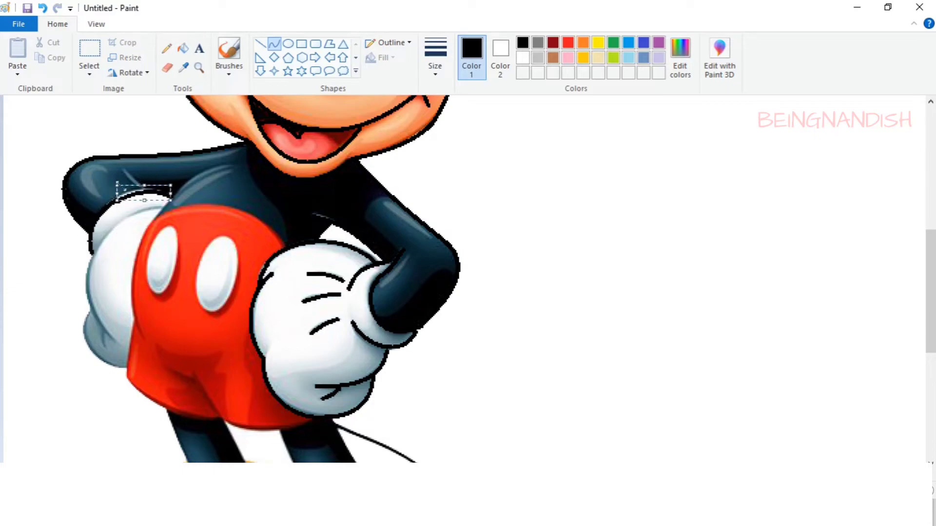
# Draw the short crease inside the left-hand elbow and trace the body's edge from the chest down the side of the shorts.
pyautogui.moveTo(125, 170); pyautogui.dragTo(141, 186)
pyautogui.click(134, 184)
pyautogui.click(133, 183)
pyautogui.moveTo(221, 166); pyautogui.dragTo(131, 329)
pyautogui.click(138, 226)
pyautogui.click(132, 250)
# Trace the back of the left-hand glove from the shorts' waist around its outer edge.
pyautogui.moveTo(219, 246); pyautogui.dragTo(222, 246)
pyautogui.click(118, 248)
pyautogui.moveTo(115, 245); pyautogui.dragTo(156, 208)
pyautogui.click(116, 205)
pyautogui.click(83, 292)
# Trace the lower finger of the left-hand glove down to the shorts and draw its small finger creases.
pyautogui.moveTo(91, 262); pyautogui.dragTo(126, 371)
pyautogui.click(81, 309)
pyautogui.click(73, 294)
pyautogui.click(73, 337)
pyautogui.click(92, 372)
pyautogui.click(69, 300)
# Trace the lower left-hand side of the shorts and the hem of the left-hand shorts leg.
pyautogui.scroll(-2, 108, 302)
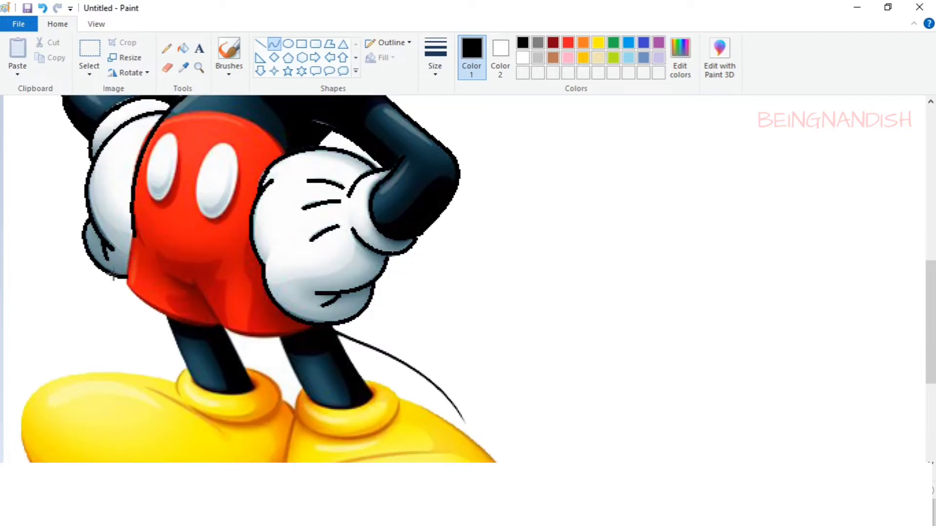
pyautogui.click(127, 263)
pyautogui.moveTo(129, 284); pyautogui.dragTo(214, 331)
pyautogui.click(163, 319)
pyautogui.click(169, 323)
# Draw the fold lines between the shorts' legs and trace the hem of the right-hand shorts leg.
pyautogui.moveTo(194, 284)
pyautogui.mouseDown()
pyautogui.moveTo(230, 331)
pyautogui.moveTo(189, 281)
pyautogui.mouseUp()
pyautogui.click(207, 312)
pyautogui.click(207, 312)
pyautogui.moveTo(240, 330); pyautogui.dragTo(309, 327)
pyautogui.click(268, 338)
pyautogui.click(307, 335)
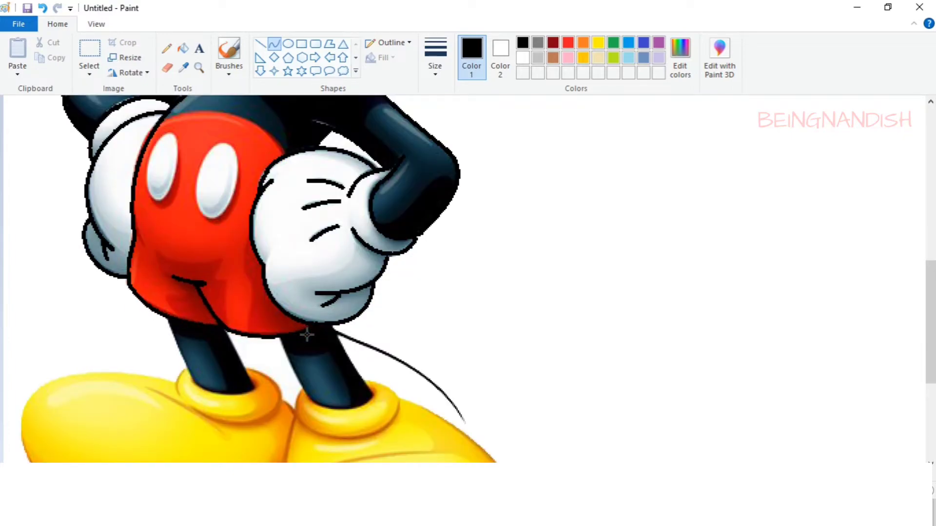
# Trace the curved waistline of the shorts from the left-hand glove across to the right-hand glove.
pyautogui.scroll(2, 259, 292)
pyautogui.moveTo(165, 210); pyautogui.dragTo(283, 247)
pyautogui.click(260, 193)
pyautogui.click(267, 208)
# Trace the outlines of the two oval buttons on the shorts.
pyautogui.moveTo(169, 228); pyautogui.dragTo(156, 297)
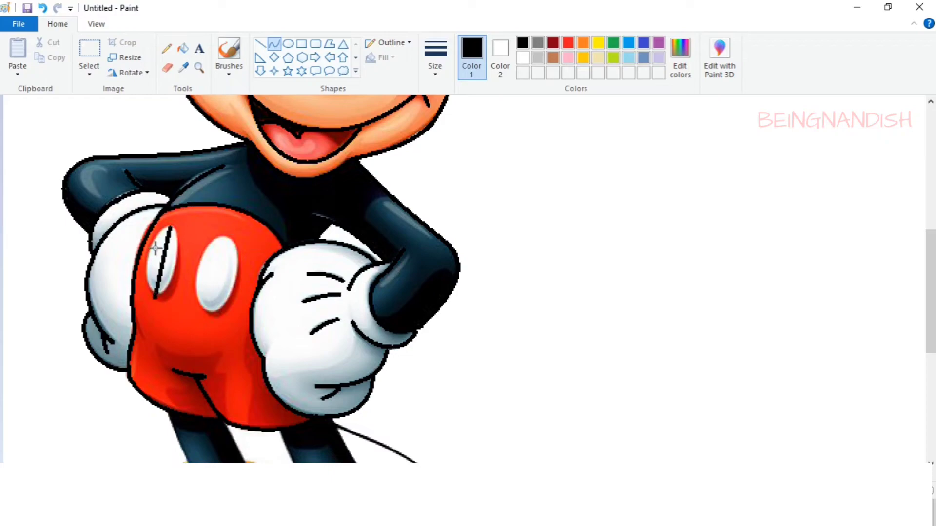
pyautogui.click(149, 245)
pyautogui.click(135, 272)
pyautogui.moveTo(199, 231)
pyautogui.mouseDown()
pyautogui.moveTo(157, 297)
pyautogui.moveTo(210, 314)
pyautogui.moveTo(231, 252)
pyautogui.moveTo(210, 314)
pyautogui.mouseUp()
pyautogui.hotkey('ctrl', 'z')
pyautogui.click(181, 249)
pyautogui.click(194, 250)
pyautogui.click(191, 291)
pyautogui.click(237, 253)
pyautogui.click(241, 290)
# Trace both sides of the left-hand leg and its lower edge where it enters the shoe.
pyautogui.scroll(3, 300, 235)
pyautogui.scroll(-5, 278, 235)
pyautogui.moveTo(167, 225); pyautogui.dragTo(196, 291)
pyautogui.click(190, 276)
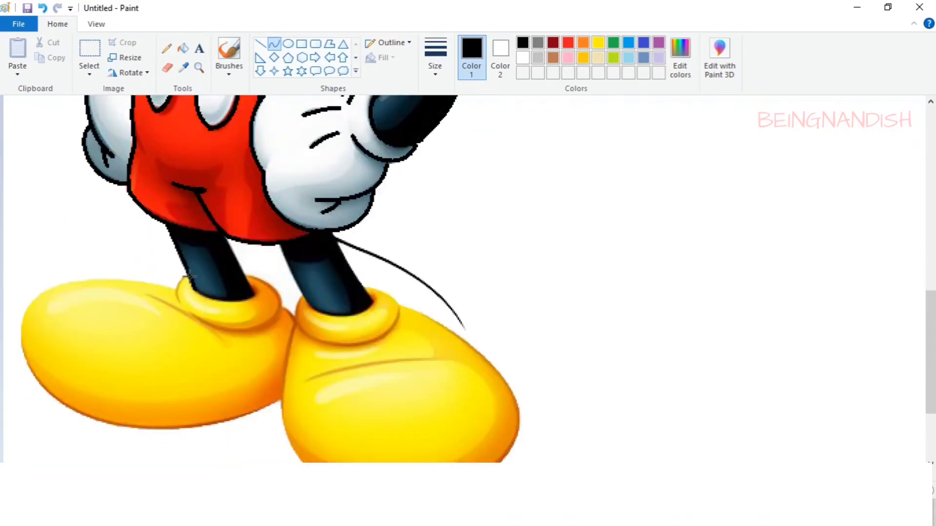
pyautogui.moveTo(226, 234); pyautogui.dragTo(255, 293)
pyautogui.click(260, 279)
pyautogui.click(220, 274)
pyautogui.moveTo(193, 291); pyautogui.dragTo(256, 294)
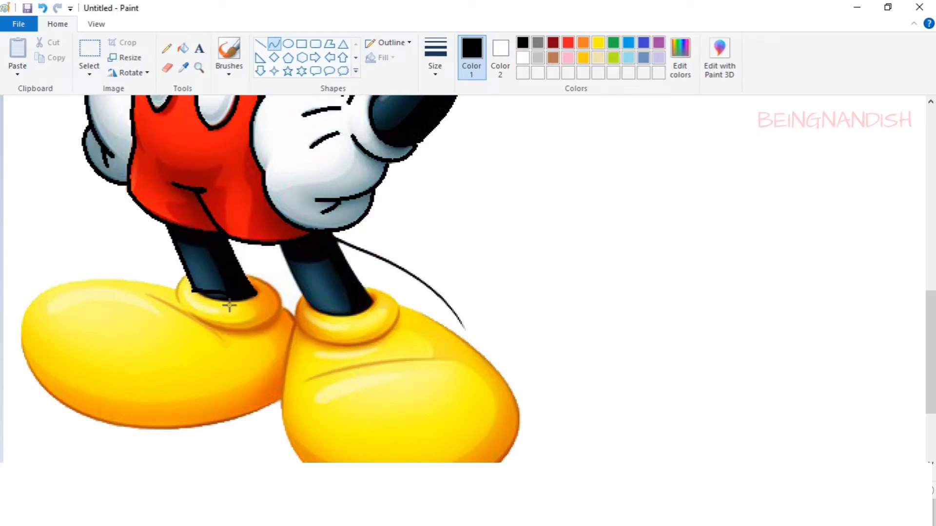
pyautogui.click(231, 307)
pyautogui.click(237, 306)
# Trace both sides of the right-hand leg and its lower edge where it enters the shoe.
pyautogui.moveTo(280, 244); pyautogui.dragTo(311, 313)
pyautogui.click(290, 286)
pyautogui.click(291, 288)
pyautogui.moveTo(335, 235); pyautogui.dragTo(374, 305)
pyautogui.click(357, 276)
pyautogui.moveTo(312, 313); pyautogui.dragTo(374, 305)
pyautogui.click(355, 316)
# Trace the left-hand shoe from its cuff over the toe and along the sole to the other shoe.
pyautogui.scroll(-2, 355, 316)
pyautogui.moveTo(177, 213); pyautogui.dragTo(28, 277)
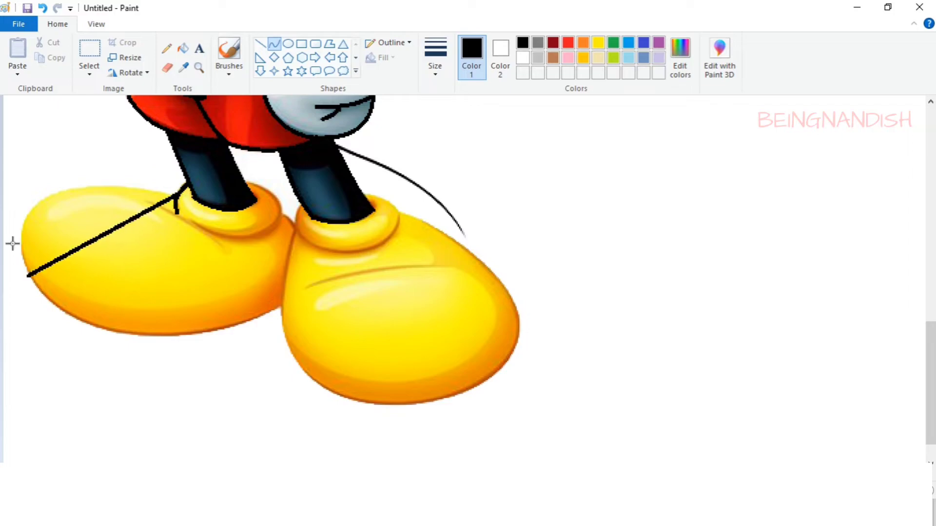
pyautogui.moveTo(12, 244); pyautogui.dragTo(40, 171)
pyautogui.click(2, 205)
pyautogui.moveTo(29, 276); pyautogui.dragTo(279, 310)
pyautogui.moveTo(108, 316); pyautogui.dragTo(106, 370)
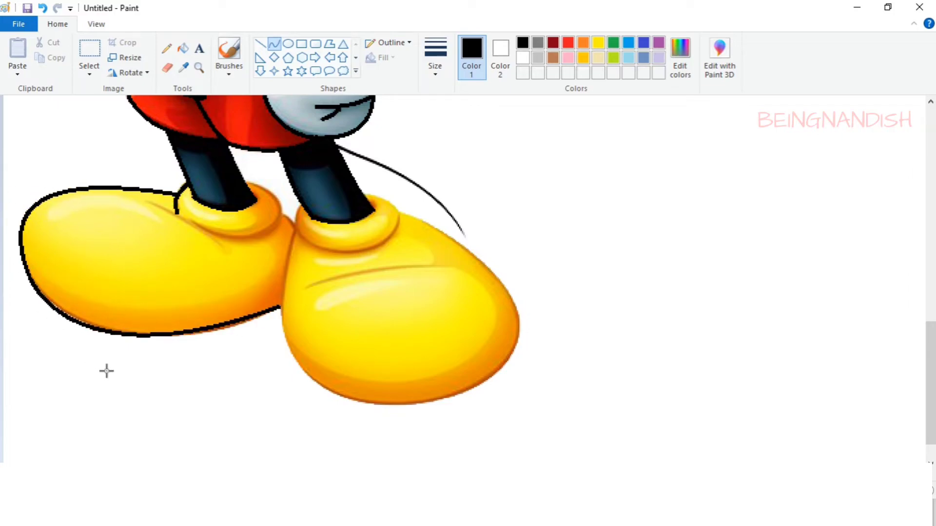
pyautogui.click(193, 337)
pyautogui.click(159, 225)
# Draw the crease across the left-hand shoe and trace the lower edge of its cuff.
pyautogui.moveTo(151, 204); pyautogui.dragTo(223, 250)
pyautogui.click(191, 219)
pyautogui.click(195, 220)
pyautogui.moveTo(192, 221); pyautogui.dragTo(280, 214)
pyautogui.click(237, 239)
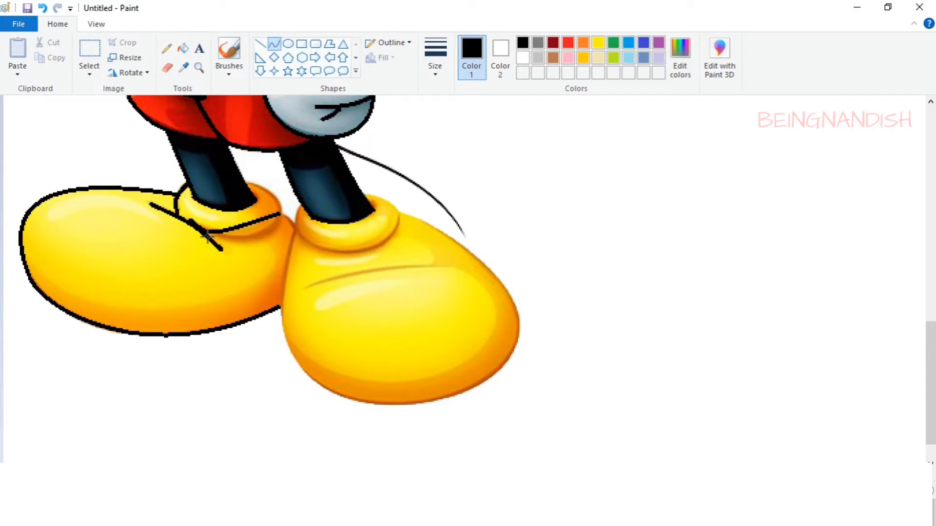
pyautogui.click(275, 244)
pyautogui.click(284, 198)
# Trace the upper edge of the left-hand shoe's cuff and the cuff outline of the right-hand shoe.
pyautogui.moveTo(244, 181)
pyautogui.mouseDown()
pyautogui.moveTo(322, 248)
pyautogui.moveTo(397, 213)
pyautogui.mouseUp()
pyautogui.click(291, 214)
pyautogui.click(288, 234)
pyautogui.click(292, 243)
pyautogui.click(345, 255)
pyautogui.click(401, 250)
pyautogui.click(381, 191)
pyautogui.click(403, 196)
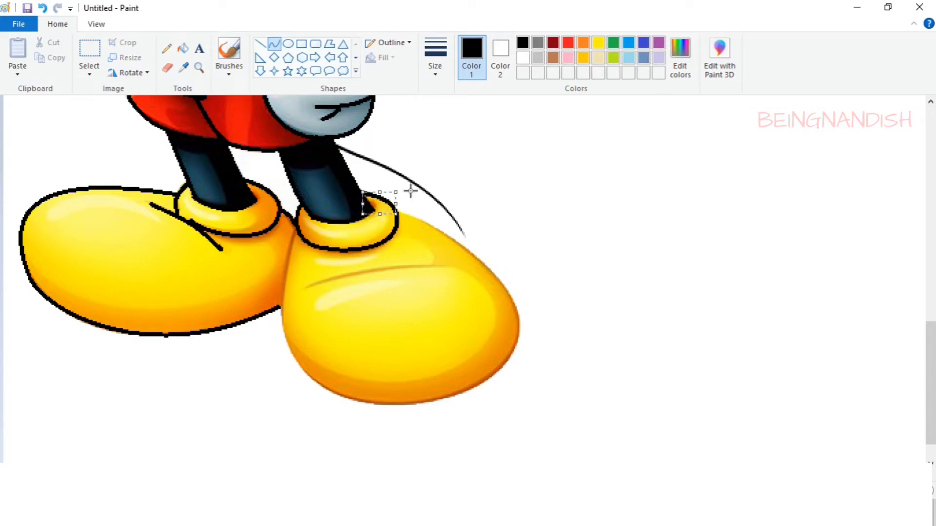
# Trace the right-hand shoe from its inner side around the sole and up over the toe to the cuff.
pyautogui.moveTo(297, 228); pyautogui.dragTo(497, 372)
pyautogui.click(279, 274)
pyautogui.click(260, 332)
pyautogui.click(375, 409)
pyautogui.click(446, 419)
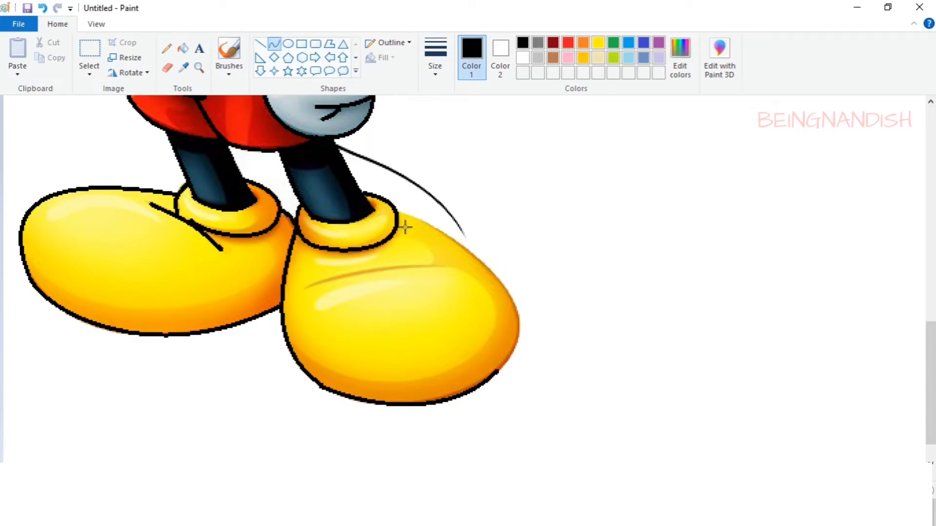
pyautogui.click(451, 226)
pyautogui.moveTo(398, 211)
pyautogui.mouseDown()
pyautogui.moveTo(520, 319)
pyautogui.moveTo(497, 372)
pyautogui.mouseUp()
pyautogui.click(512, 278)
pyautogui.click(514, 357)
# Trace the tail from behind the right-hand leg to its tip, and the crease across the right-hand shoe.
pyautogui.scroll(2, 390, 224)
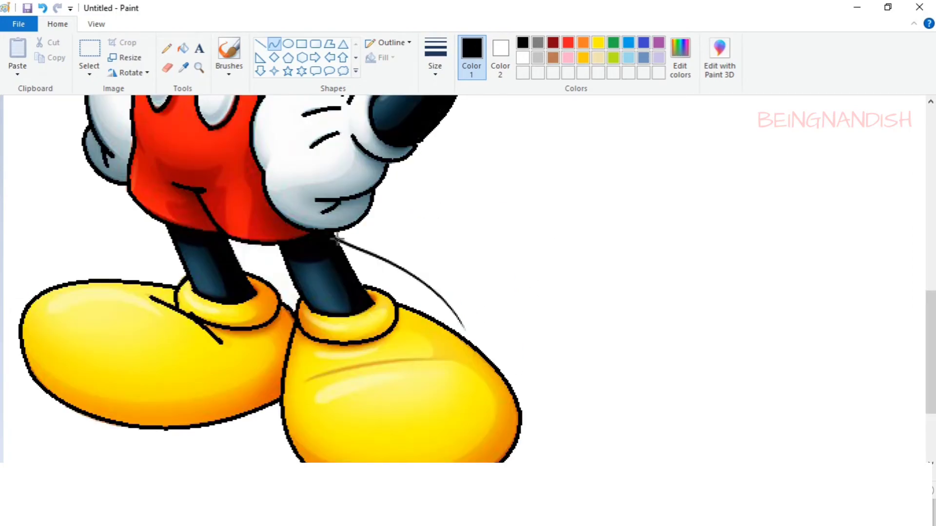
pyautogui.moveTo(336, 239); pyautogui.dragTo(464, 330)
pyautogui.click(392, 261)
pyautogui.click(444, 276)
pyautogui.scroll(-2, 439, 341)
# Select the entire traced picture and invert its colors.
pyautogui.click(96, 24)
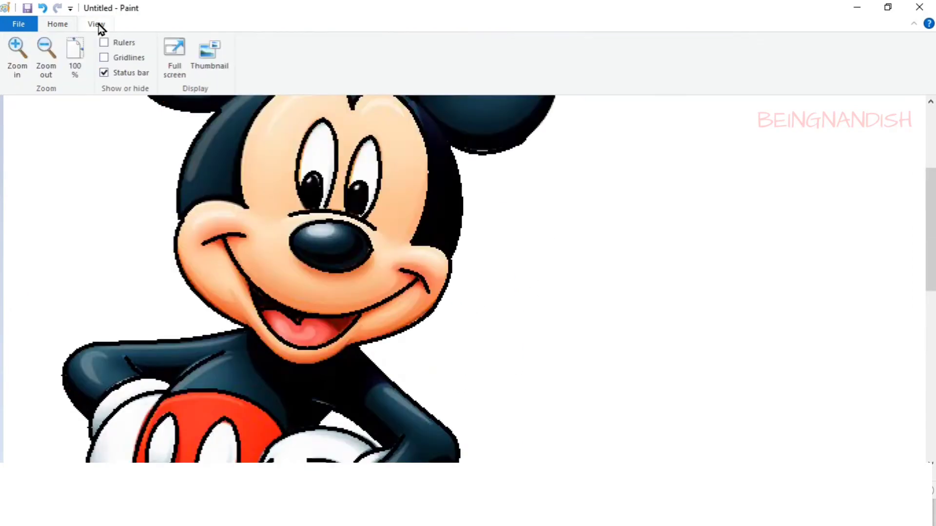
pyautogui.click(49, 65)
pyautogui.click(20, 65)
pyautogui.moveTo(933, 287); pyautogui.dragTo(933, 222)
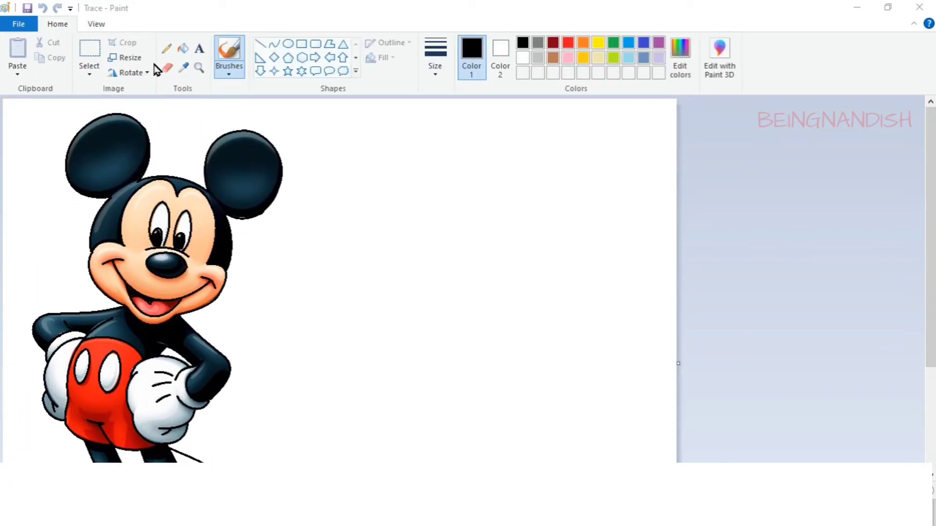
pyautogui.click(90, 53)
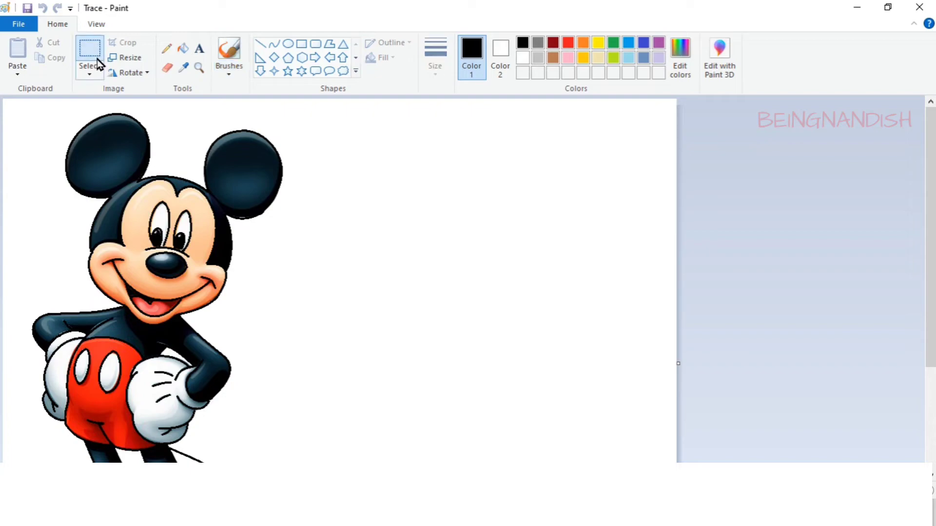
pyautogui.click(95, 75)
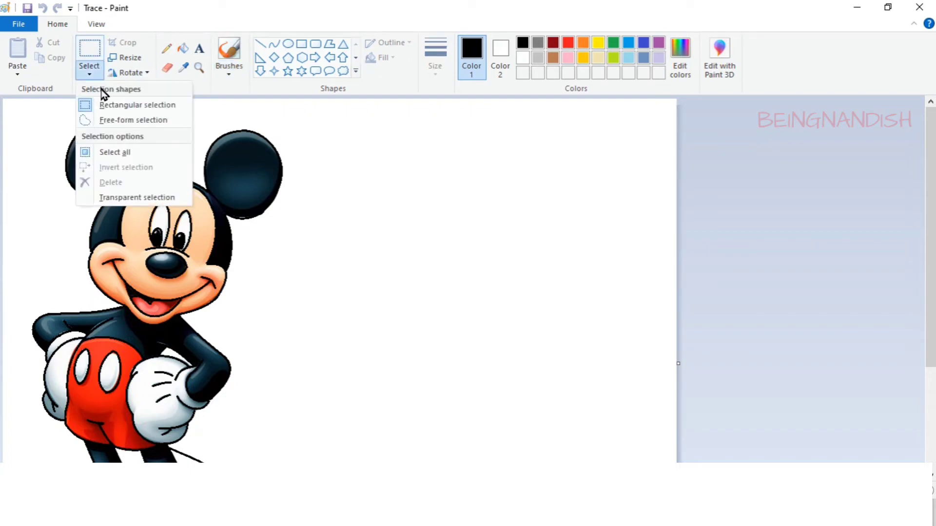
pyautogui.click(142, 155)
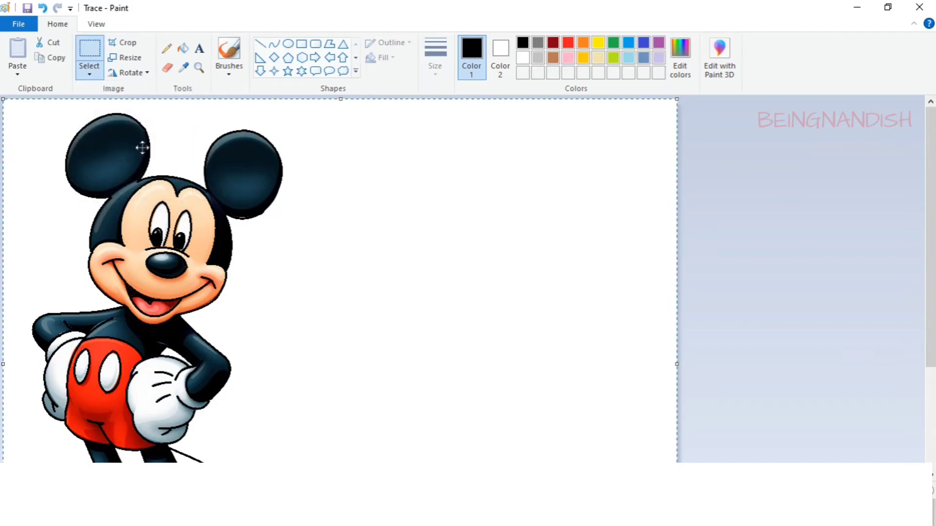
pyautogui.rightClick(374, 248)
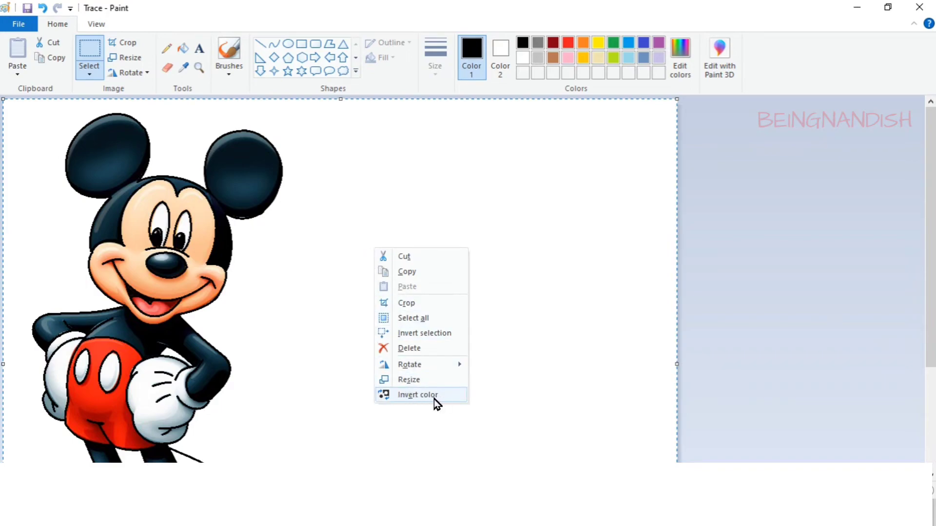
pyautogui.click(417, 395)
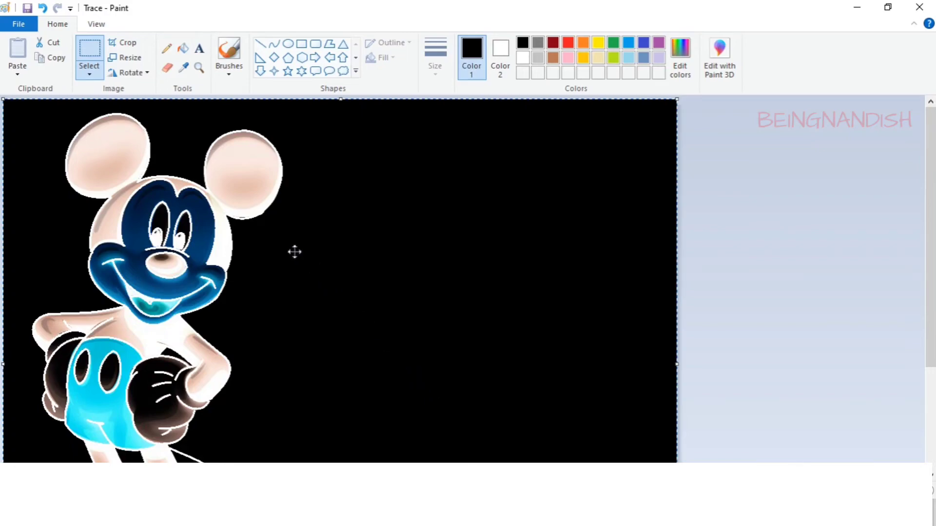
# Convert the image to black and white in the image properties, accepting the loss of color information.
pyautogui.click(32, 30)
pyautogui.click(59, 295)
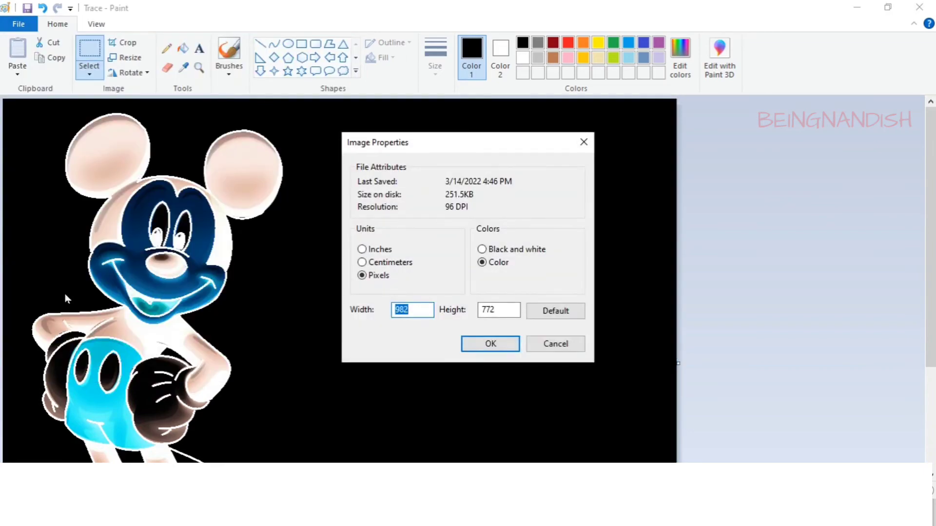
pyautogui.click(484, 252)
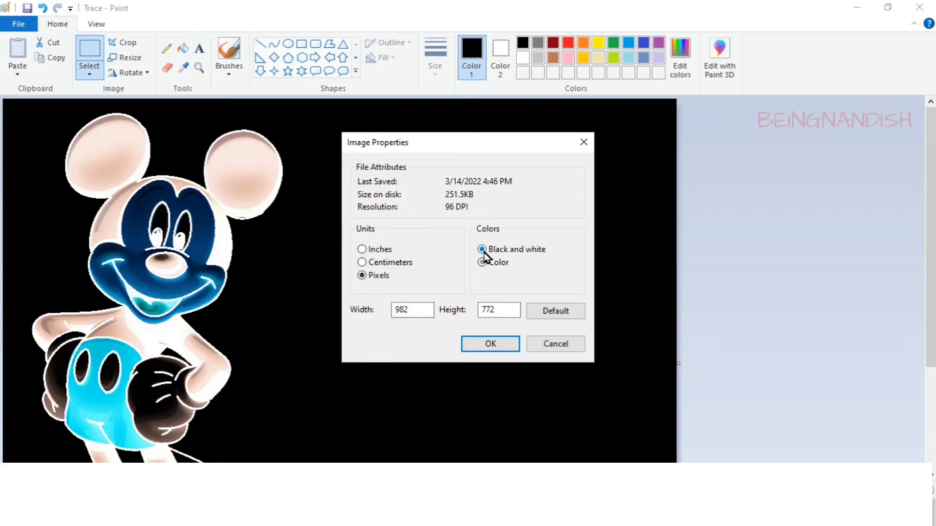
pyautogui.click(504, 345)
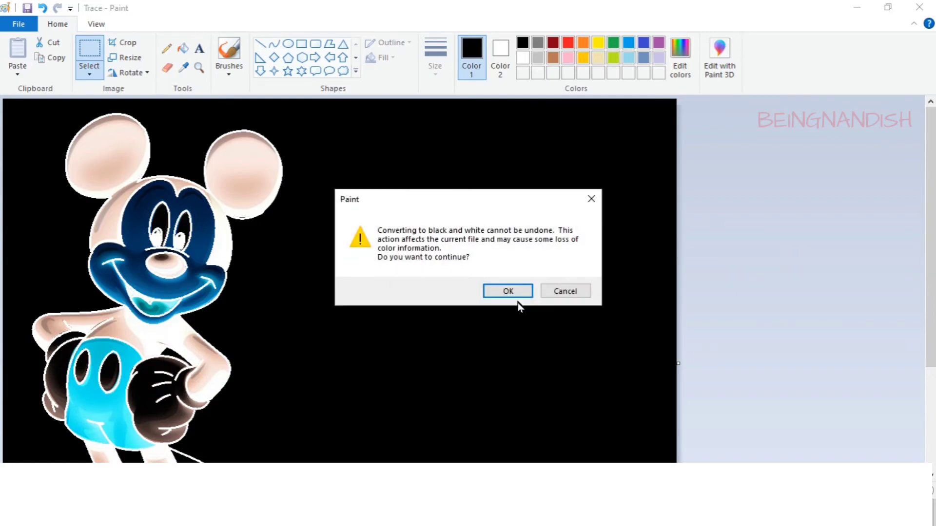
pyautogui.click(508, 292)
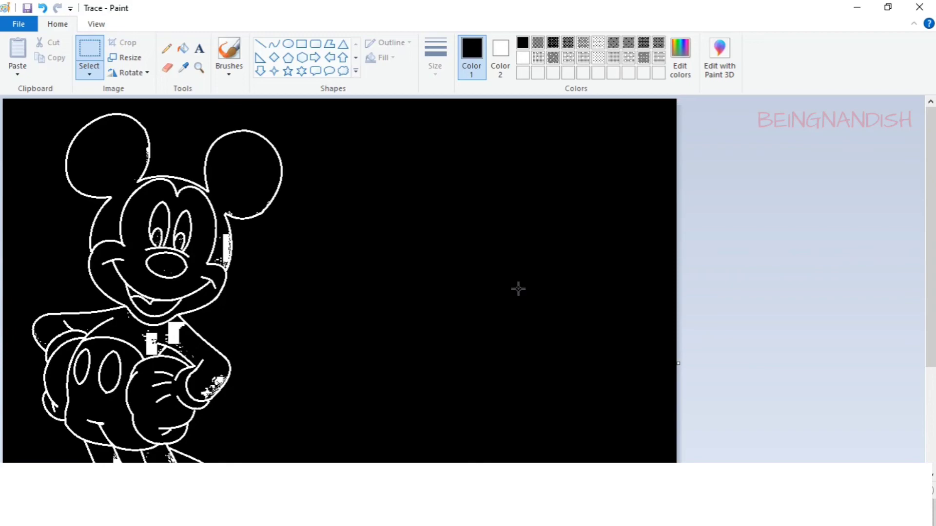
# Invert the black-and-white image to get black outlines on a white background.
pyautogui.rightClick(410, 310)
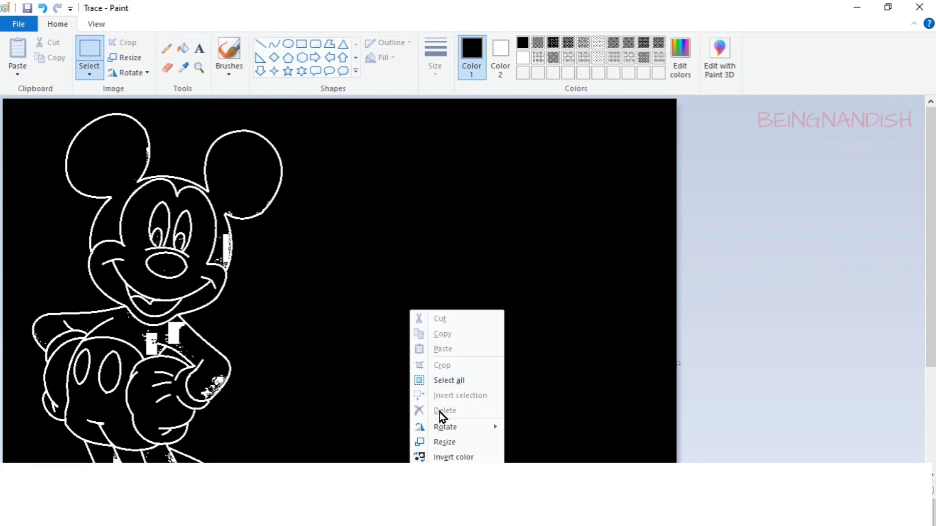
pyautogui.click(447, 457)
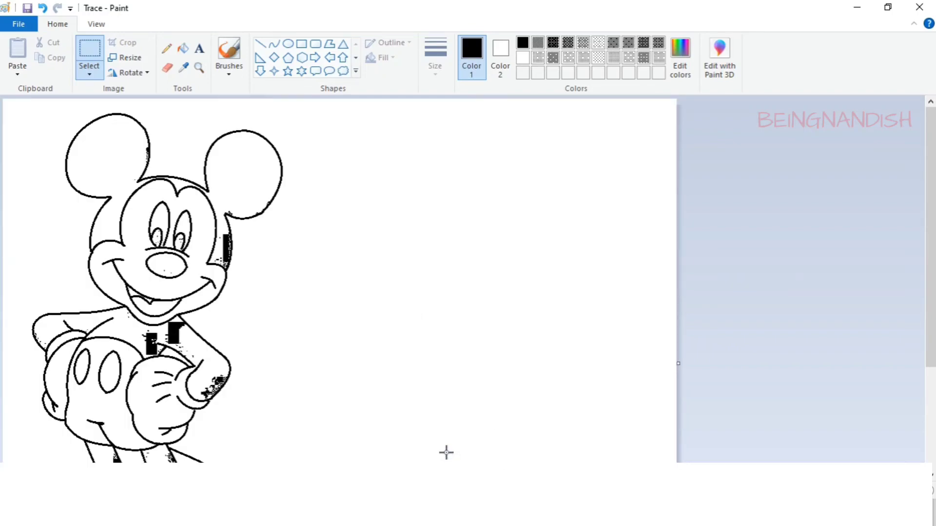
pyautogui.scroll(-3, 446, 452)
pyautogui.scroll(3, 446, 451)
# Set the image's color mode back to Color in the image properties.
pyautogui.click(27, 28)
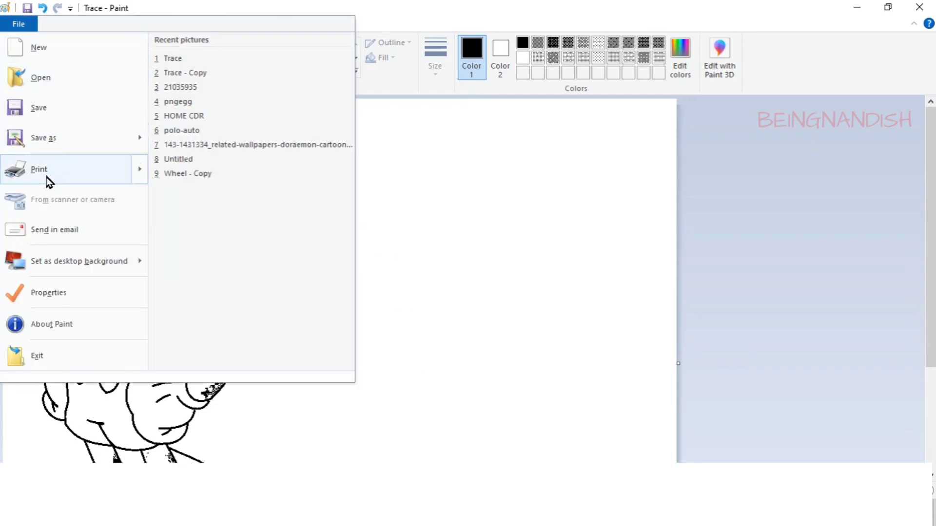
pyautogui.click(62, 300)
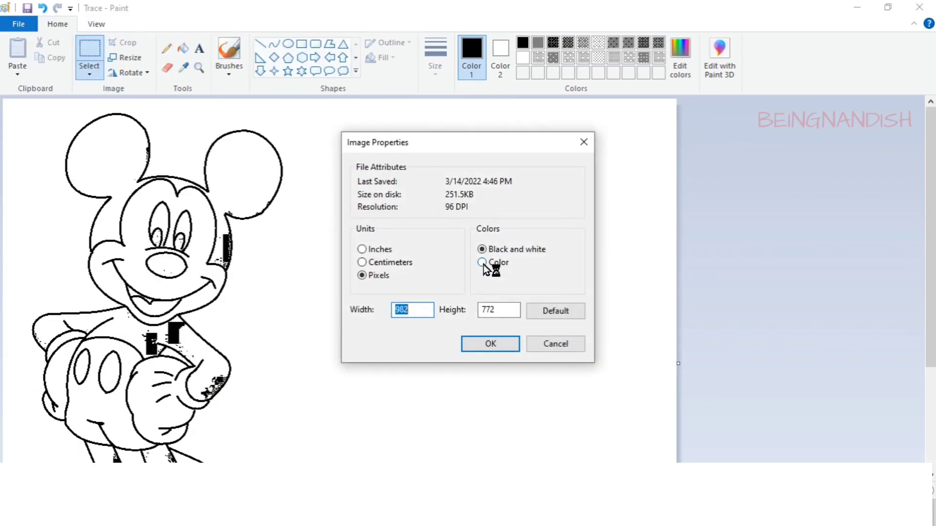
pyautogui.click(491, 344)
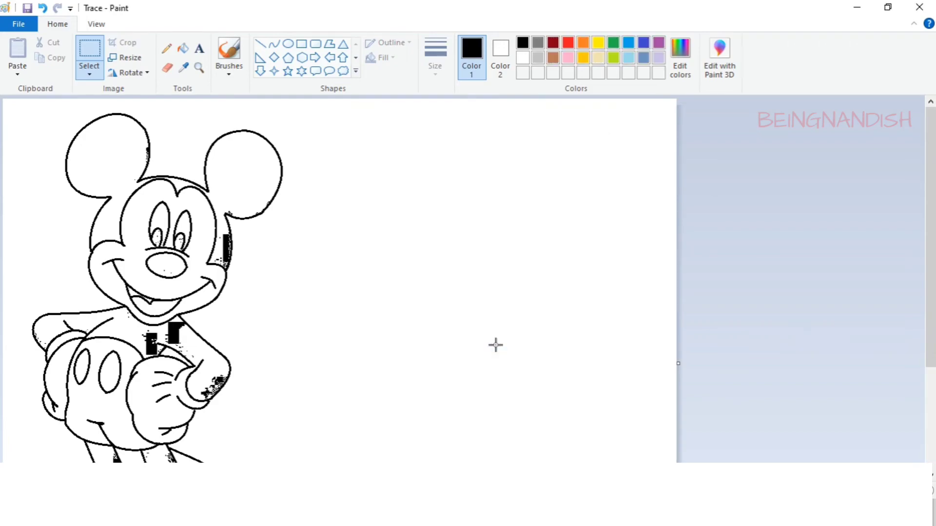
# Erase the black block beside the right-hand cheek and the stray specks in the eyes and nose.
pyautogui.click(96, 26)
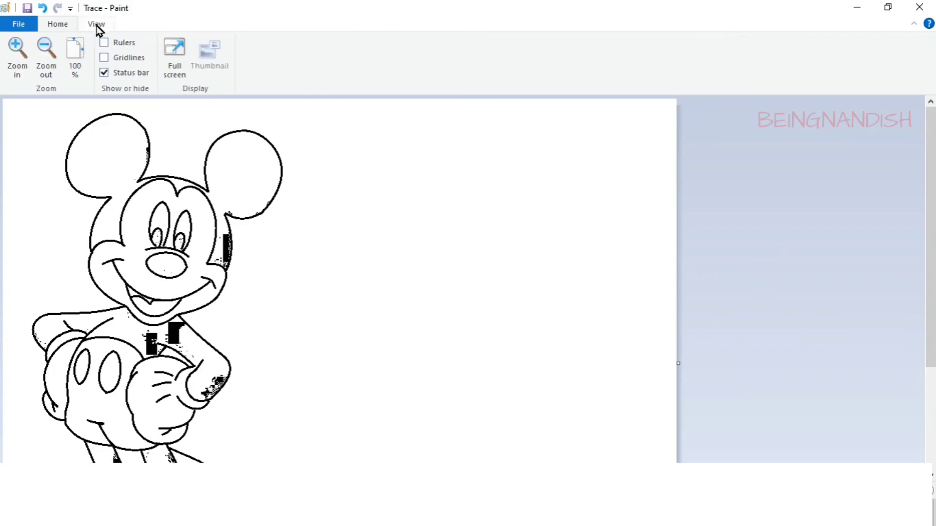
pyautogui.click(52, 75)
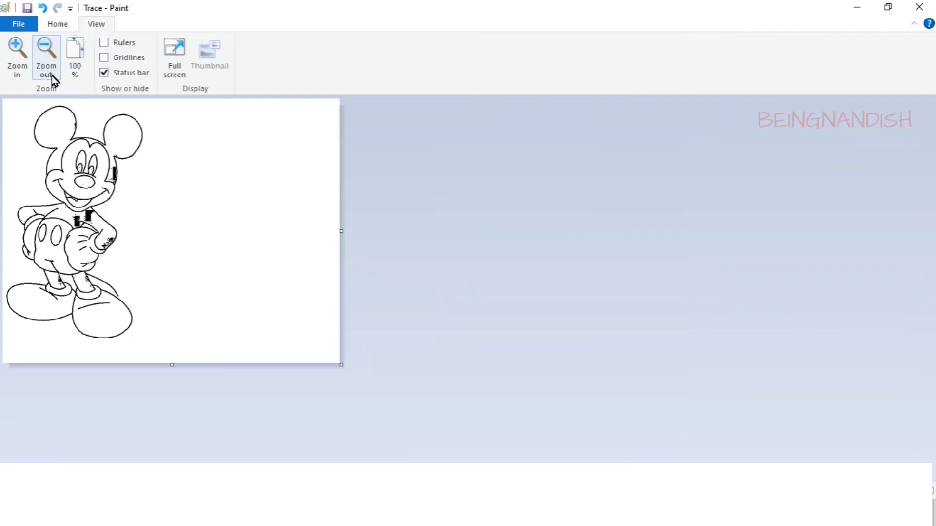
pyautogui.click(19, 75)
pyautogui.click(20, 75)
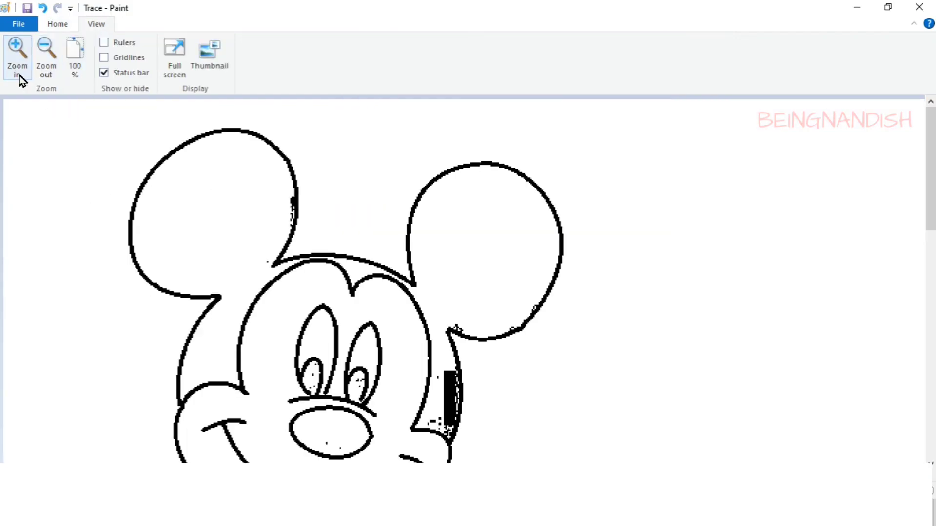
pyautogui.click(60, 27)
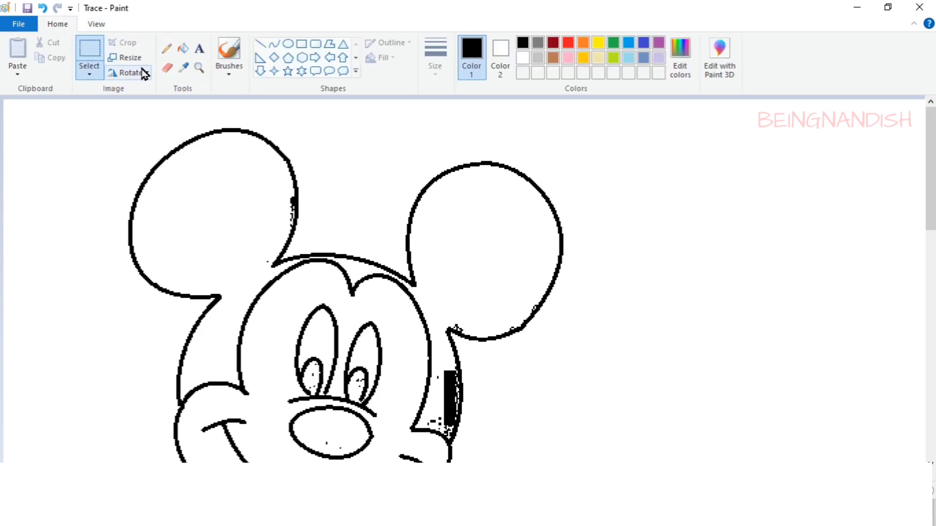
pyautogui.click(166, 69)
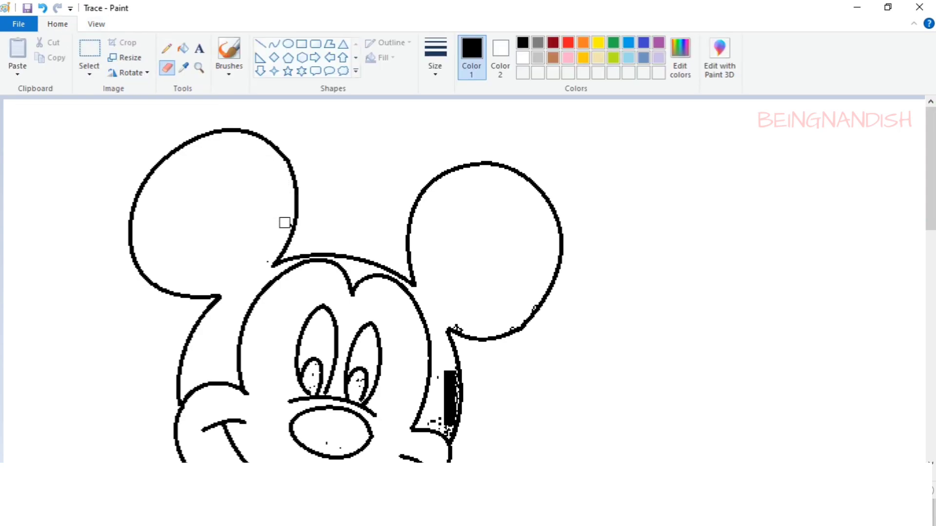
pyautogui.scroll(-2, 468, 322)
pyautogui.moveTo(448, 280); pyautogui.dragTo(453, 312)
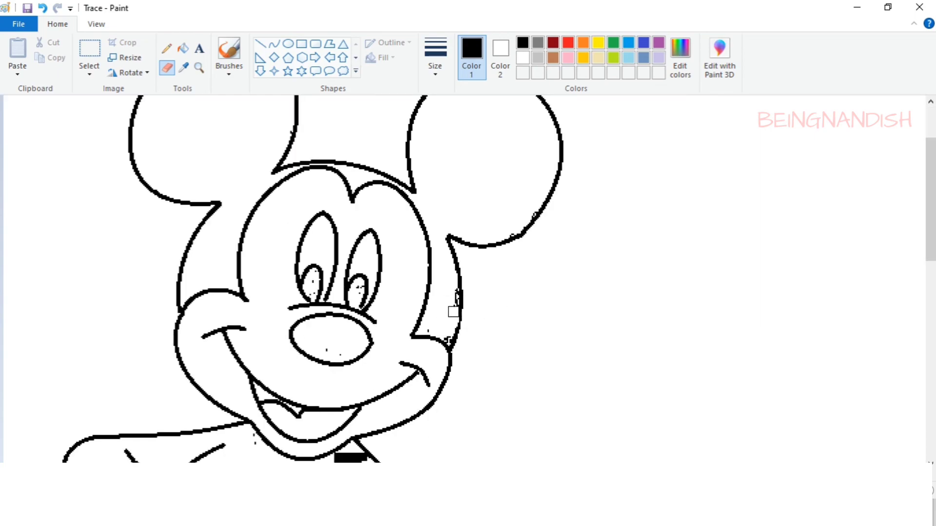
pyautogui.scroll(-2, 246, 349)
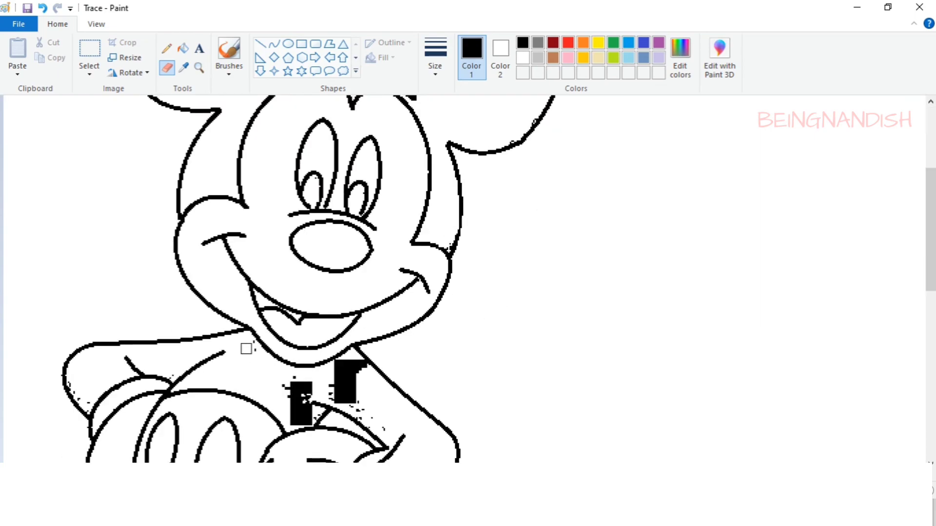